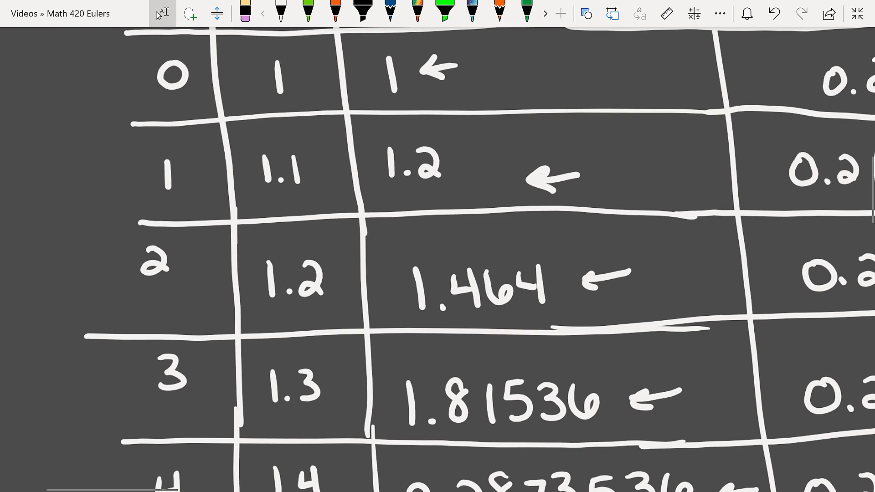
# Circle the final x value 1.5 in row 5 of the handwritten Euler's method table.
pyautogui.scroll(-2, 437, 255)
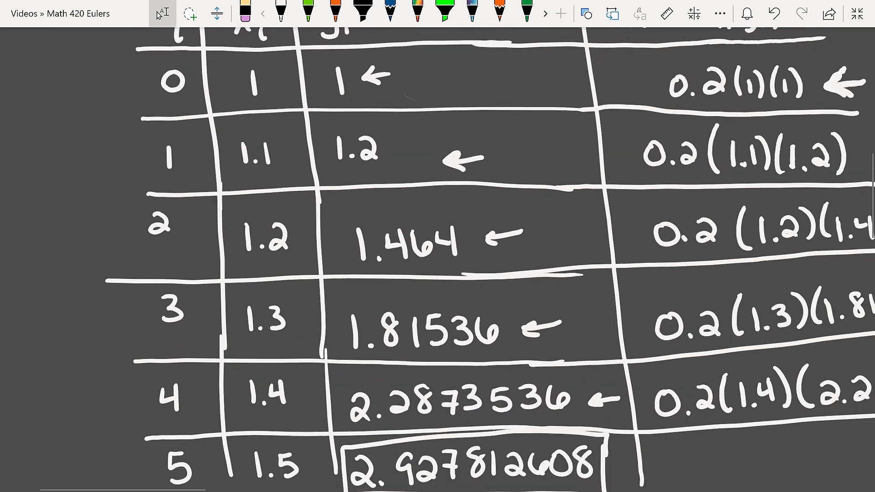
pyautogui.moveTo(291, 426)
pyautogui.mouseDown()
pyautogui.moveTo(262, 476)
pyautogui.moveTo(230, 426)
pyautogui.moveTo(303, 440)
pyautogui.mouseUp()
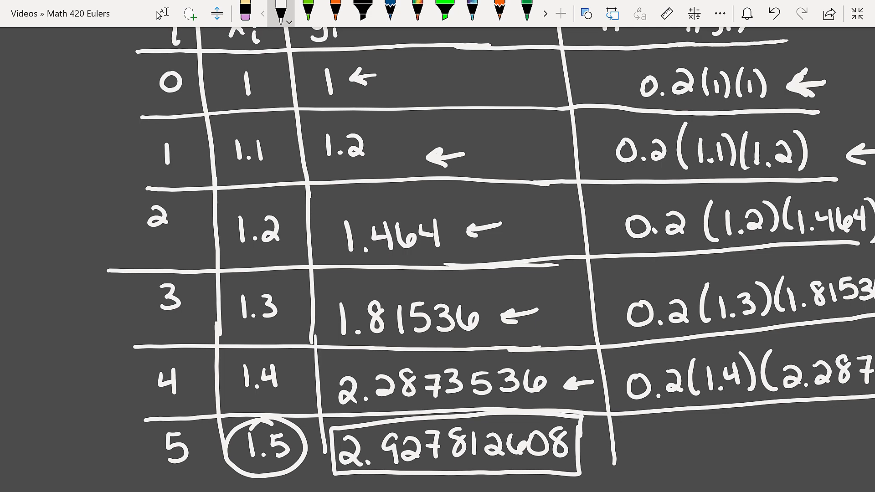
pyautogui.scroll(-5, 437, 246)
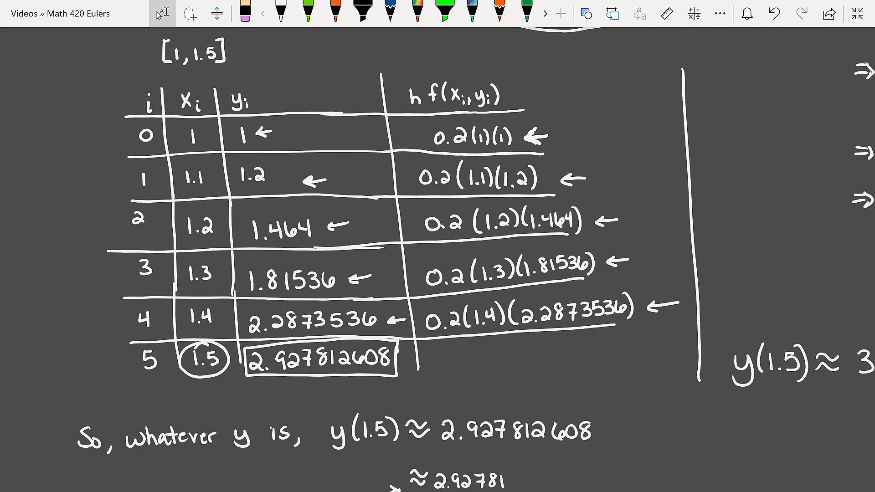
pyautogui.scroll(-5, 437, 246)
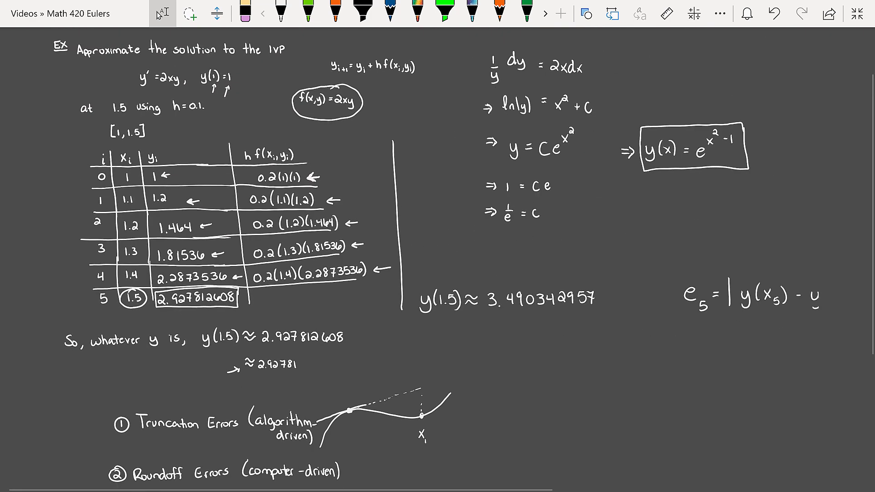
pyautogui.scroll(-5, 438, 246)
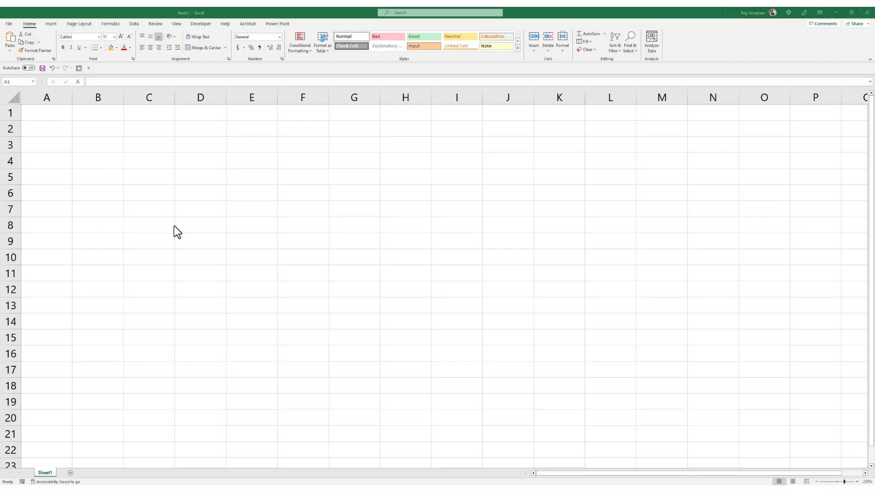
# In a blank Excel worksheet, enter the column headers i, x_i, y_i and h f(x_i, y_i) in A1:D1.
pyautogui.click(52, 114)
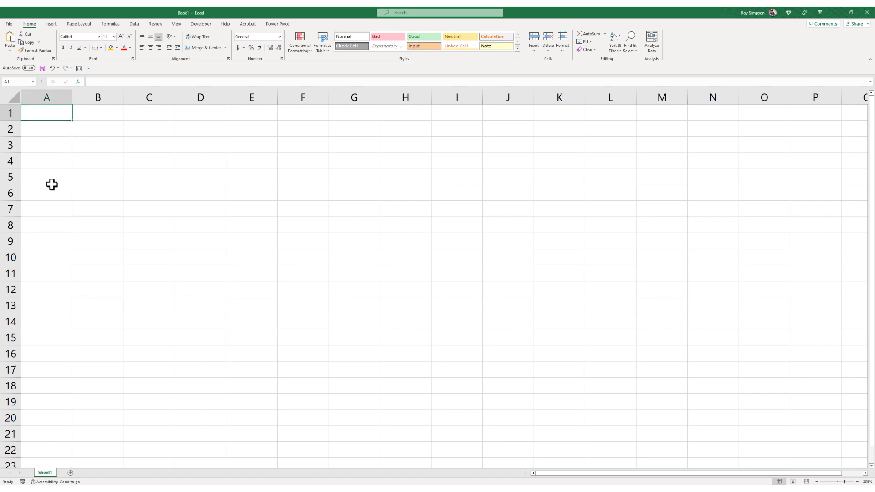
pyautogui.write('i')
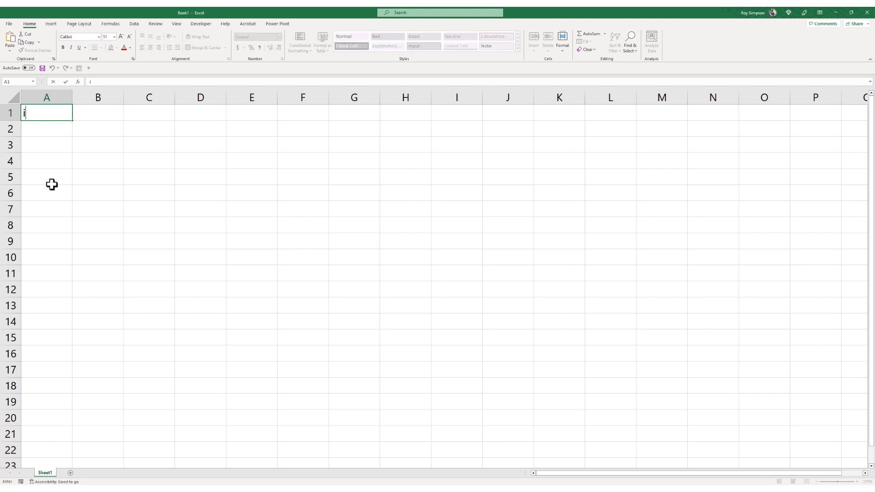
pyautogui.press('Tab')
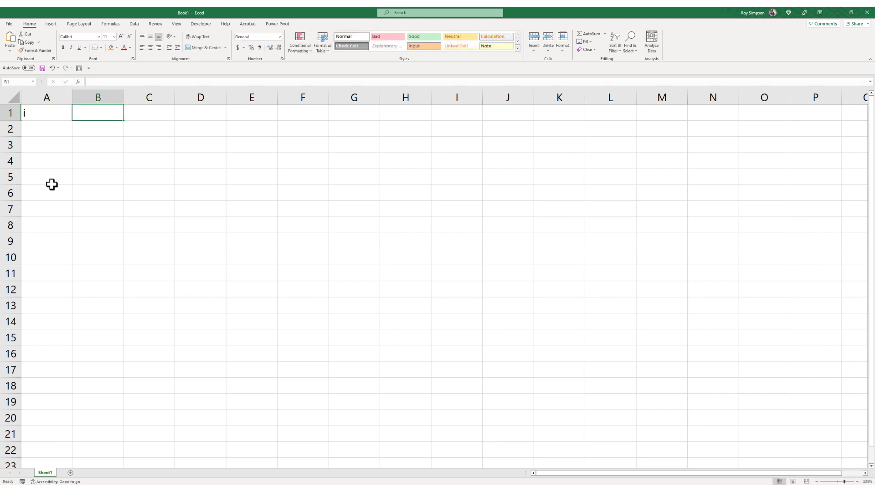
pyautogui.write('x_i')
pyautogui.press('Tab')
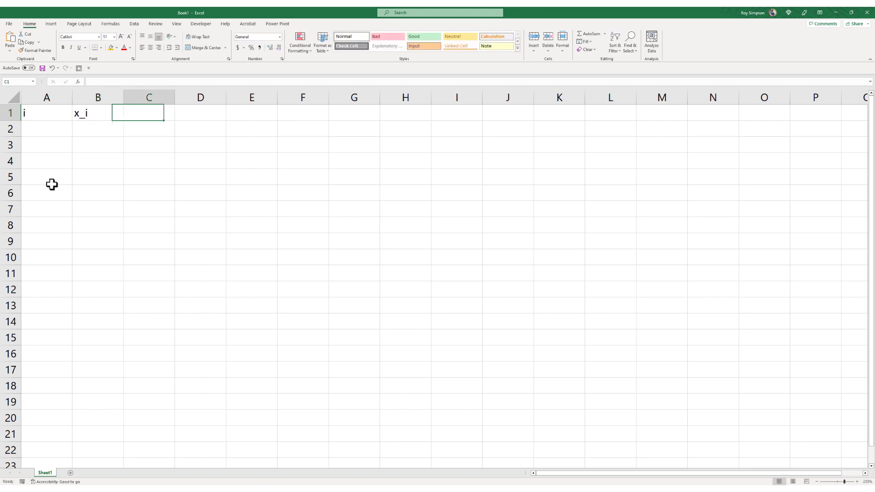
pyautogui.write('y_i')
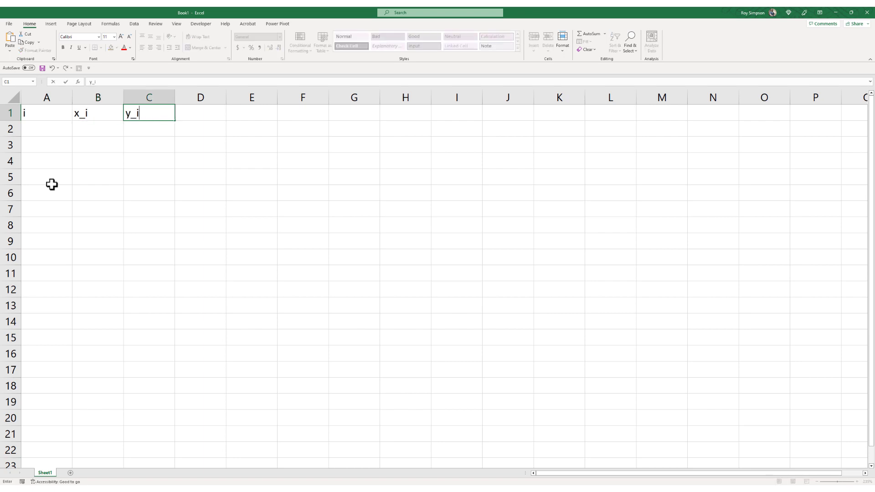
pyautogui.press('Tab')
pyautogui.write('h f(x_i, y_i)')
pyautogui.press('Tab')
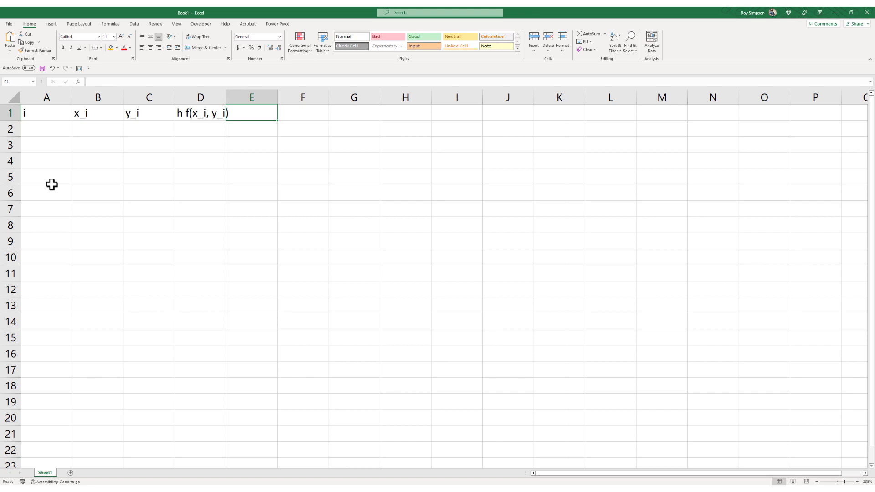
# Make the headers in A1:D1 bold and centred, with column D widened to fit its header.
pyautogui.press('Left')
pyautogui.hotkey('shift', 'Left')
pyautogui.hotkey('shift', 'Left')
pyautogui.hotkey('shift', 'Left')
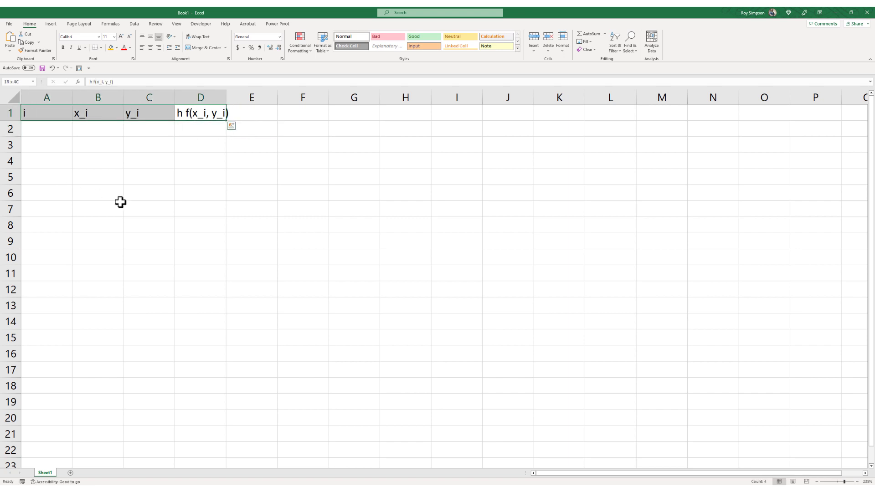
pyautogui.hotkey('ctrl', 'b')
pyautogui.hotkey('alt', 'h')
pyautogui.press('a')
pyautogui.press('c')
pyautogui.press('Down')
pyautogui.press('Down')
pyautogui.press('Down')
pyautogui.press('Down')
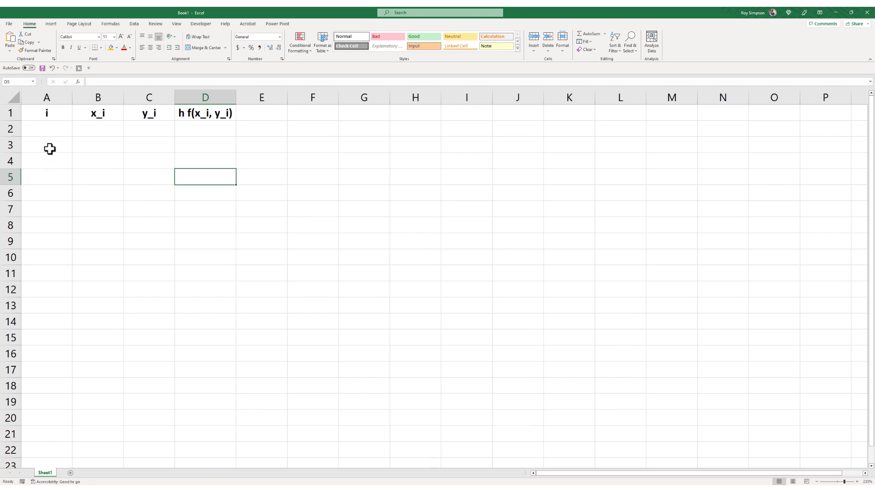
# Enter 0 and 1 in A2:A3 and extend the series down to 10 in A12.
pyautogui.click(40, 132)
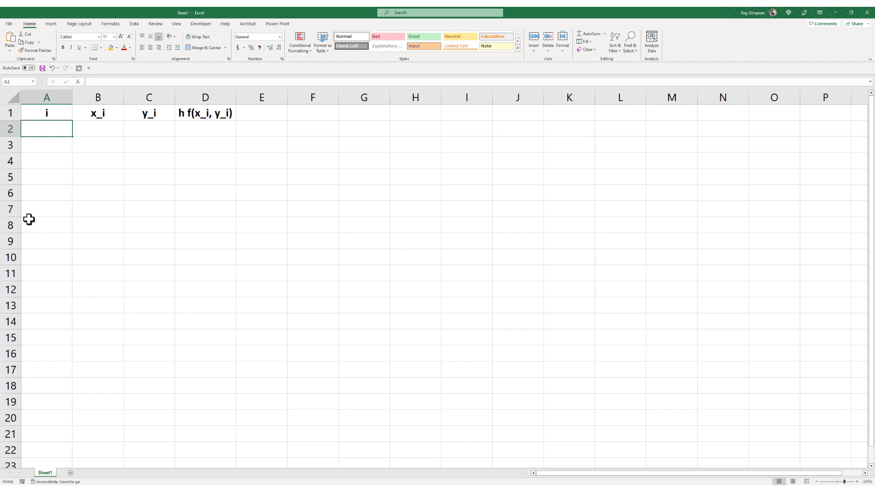
pyautogui.write('0')
pyautogui.hotkey('ctrl', 'Return')
pyautogui.press('Return')
pyautogui.write('1')
pyautogui.press('Return')
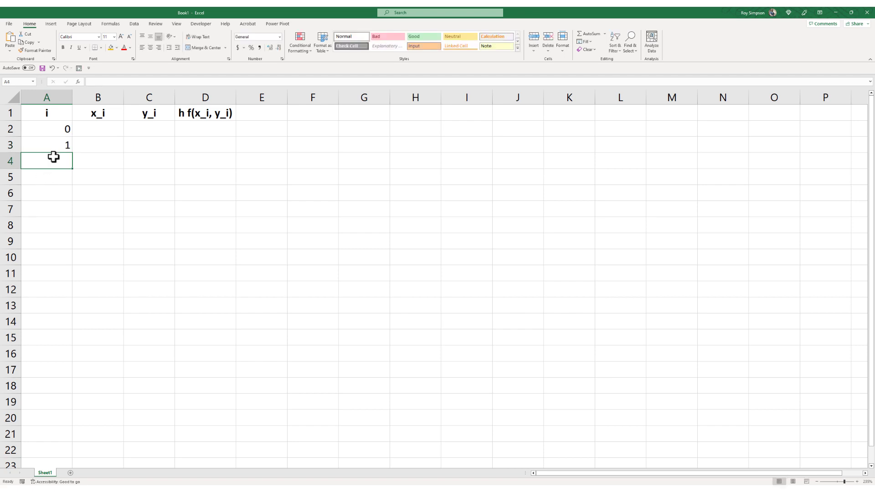
pyautogui.moveTo(63, 131); pyautogui.dragTo(60, 141)
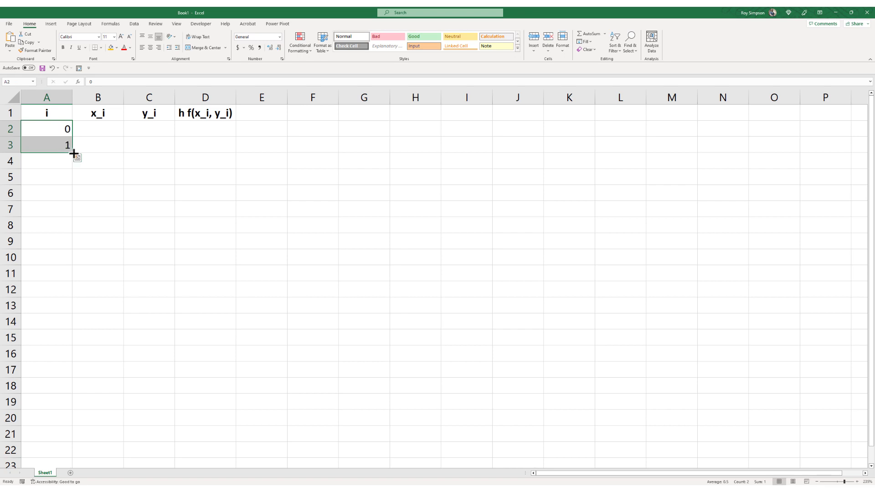
pyautogui.moveTo(74, 155); pyautogui.dragTo(56, 297)
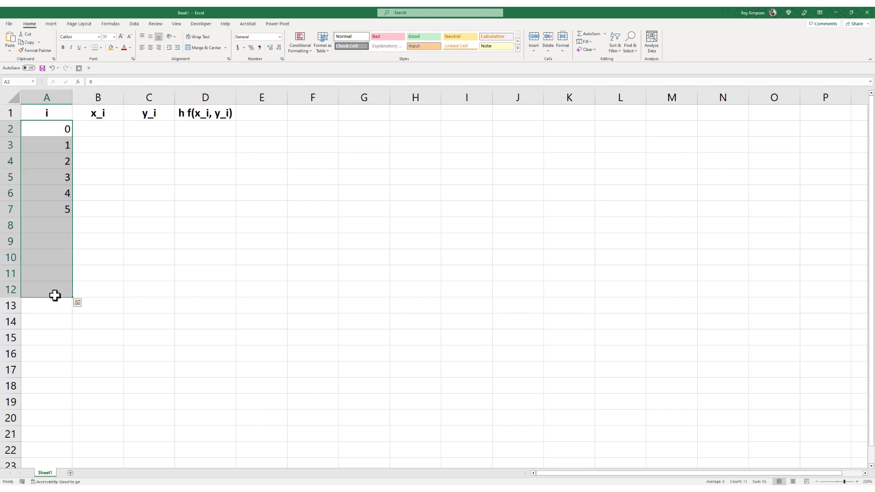
# Centre the index values in A2:A12.
pyautogui.hotkey('alt', 'h')
pyautogui.press('a')
pyautogui.press('c')
# Enter the initial x value 1 in B2.
pyautogui.press('Right')
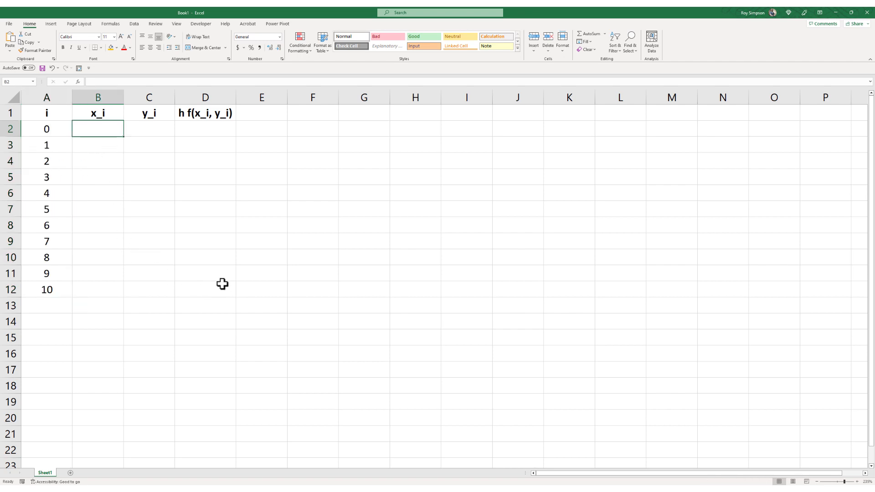
pyautogui.write('1')
pyautogui.press('Return')
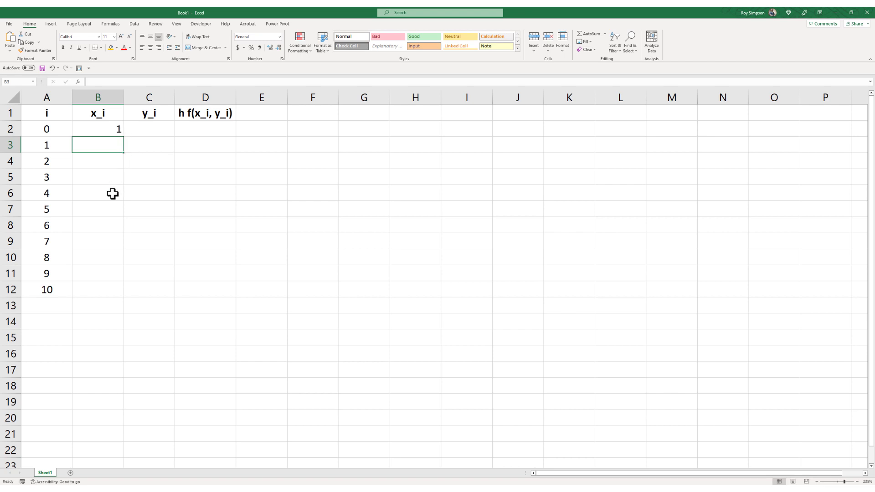
pyautogui.press('Right')
pyautogui.press('Right')
pyautogui.press('Right')
pyautogui.press('Right')
pyautogui.press('Up')
pyautogui.press('Up')
pyautogui.press('Down')
pyautogui.press('Left')
pyautogui.press('Left')
pyautogui.press('Left')
pyautogui.press('Left')
pyautogui.press('Down')
# Enter the formula =B2+.1 in B3 and fill it down to B12.
pyautogui.write('=')
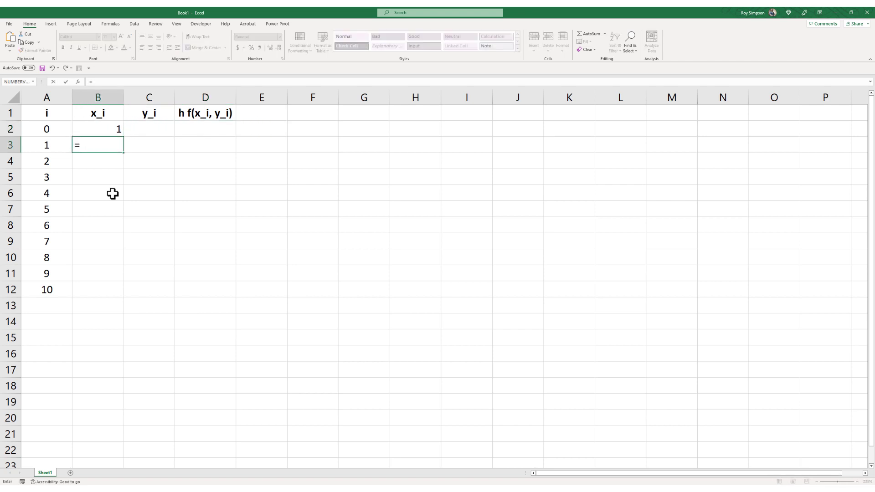
pyautogui.click(102, 130)
pyautogui.write('+.1')
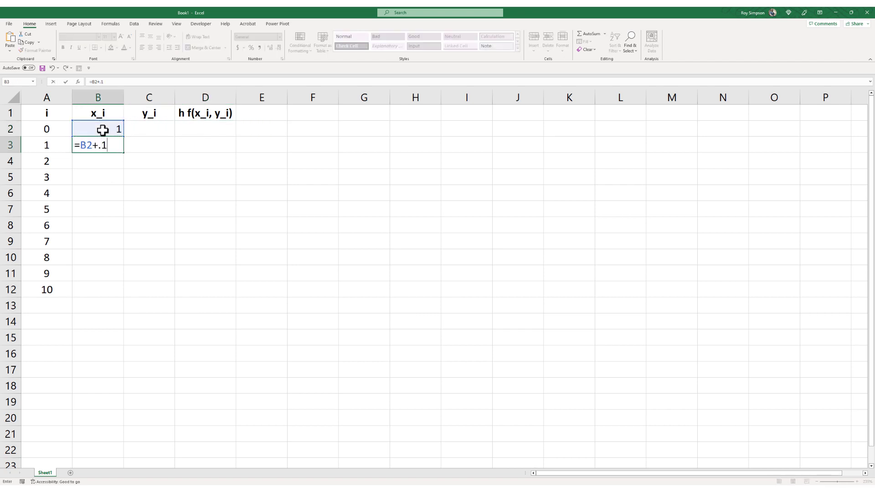
pyautogui.press('Return')
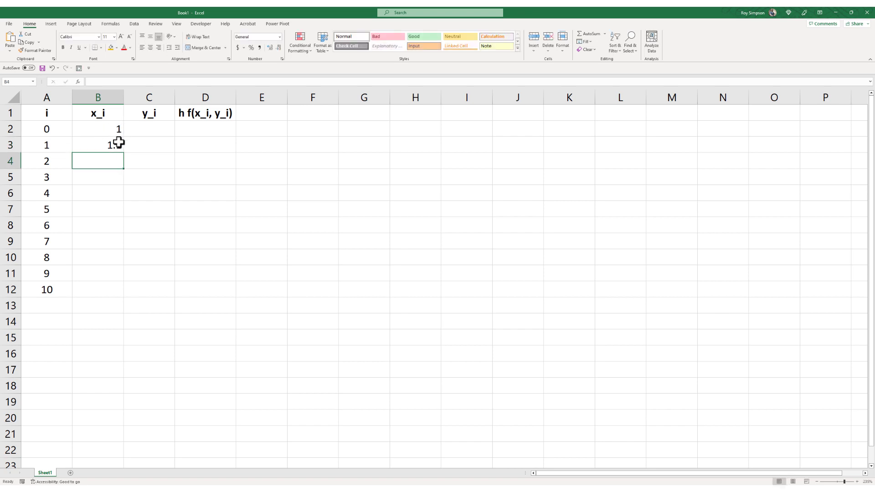
pyautogui.click(120, 144)
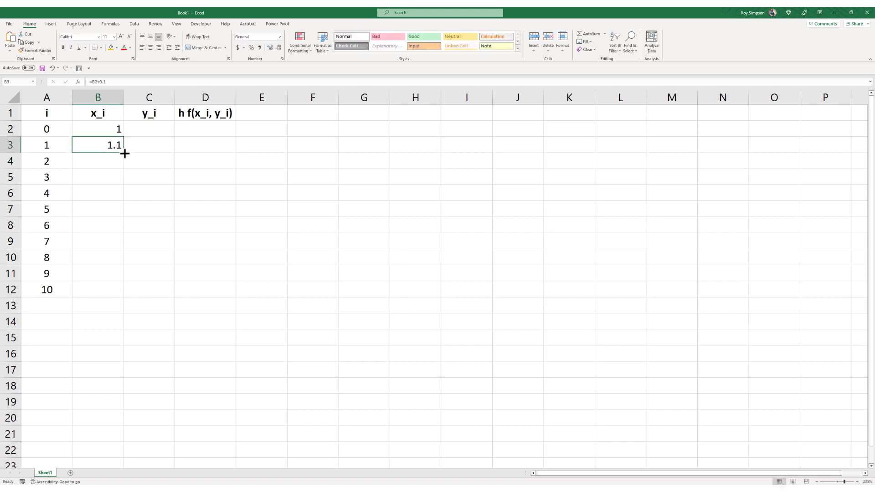
pyautogui.doubleClick(125, 153)
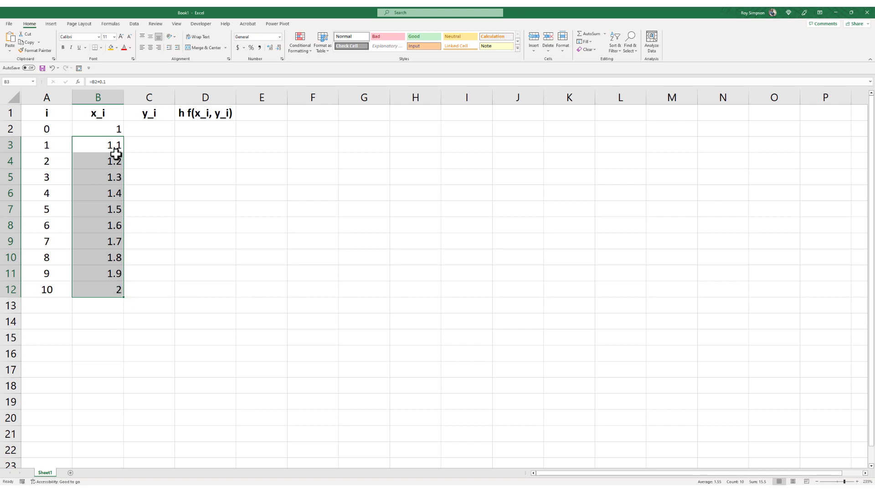
# Centre the x_i values in B2:B12 and enter a centred initial y value of 1 in C2.
pyautogui.click(97, 129)
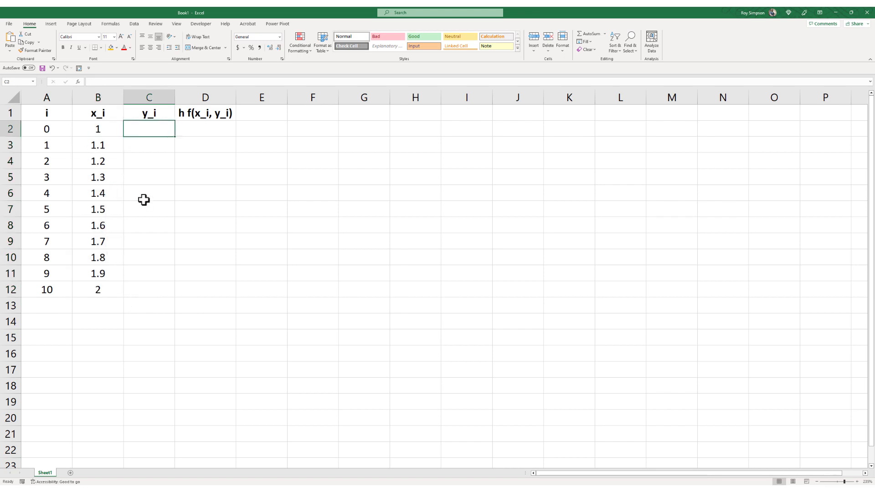
pyautogui.write('1')
pyautogui.press('Tab')
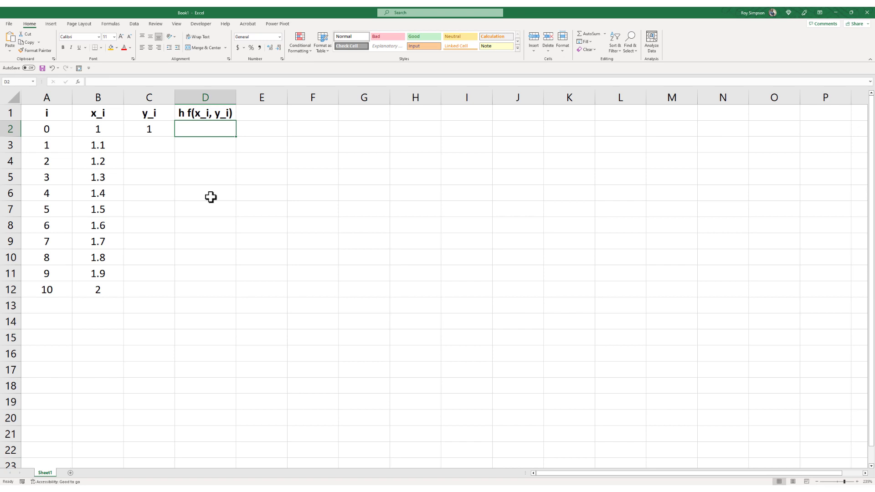
# Enter the formula =0.1 * 2 * B2 * C2 in D2 and centre the cell.
pyautogui.write('=')
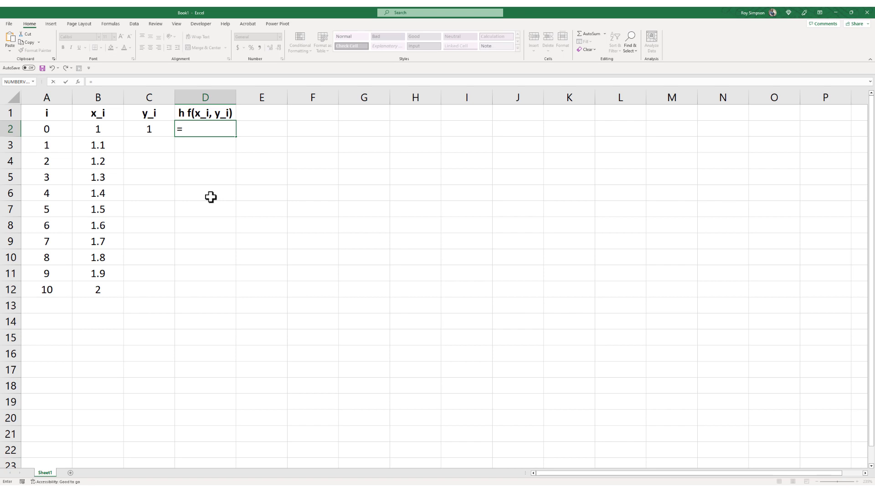
pyautogui.write('0.1')
pyautogui.write('* 2 *')
pyautogui.click(101, 129)
pyautogui.write('*')
pyautogui.click(155, 129)
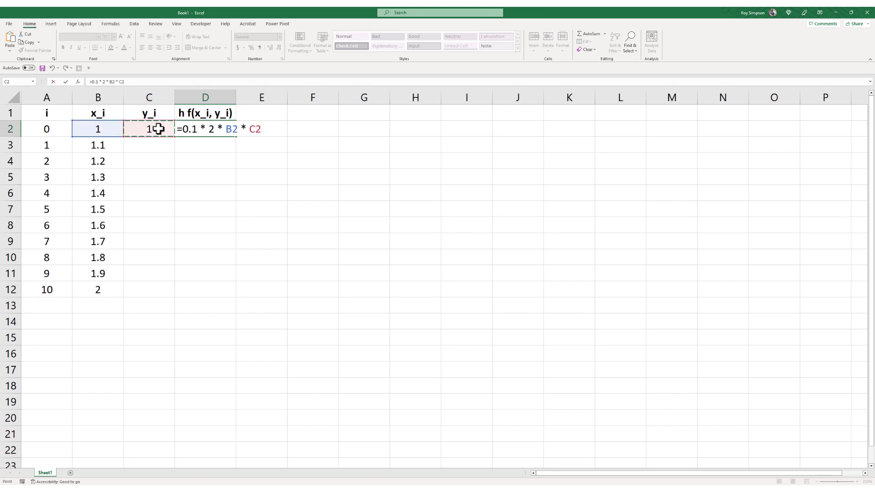
pyautogui.press('Return')
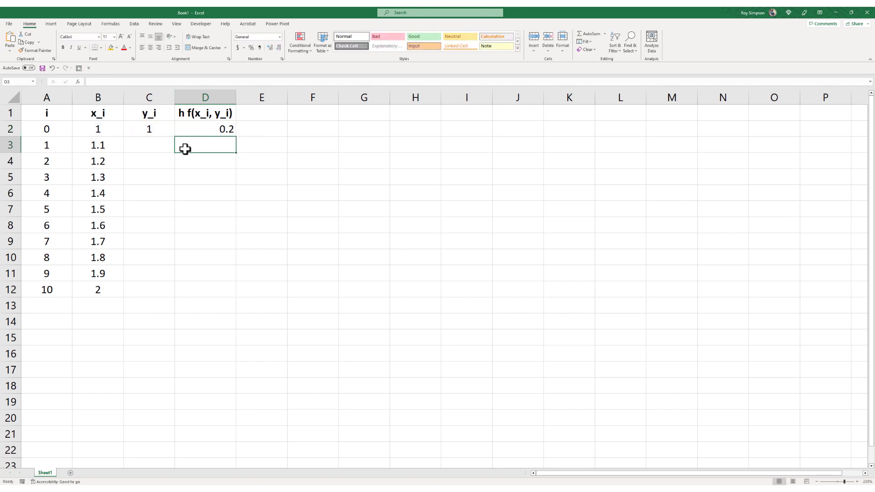
# Enter the formula =C2+D2 in C3 and fill it down to C12.
pyautogui.press('Left')
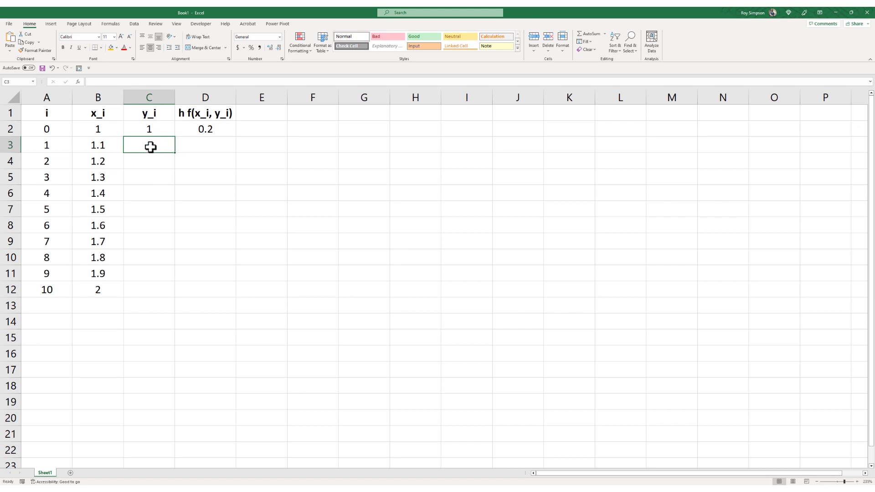
pyautogui.write('=')
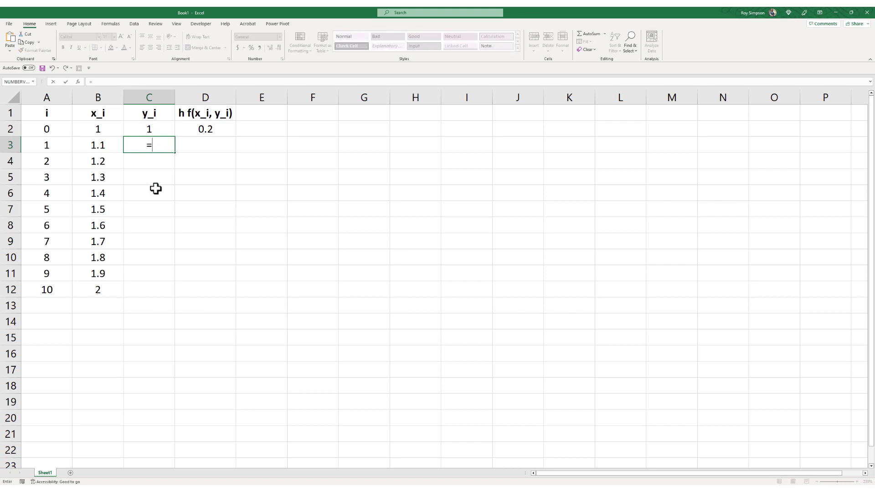
pyautogui.click(156, 129)
pyautogui.write('+')
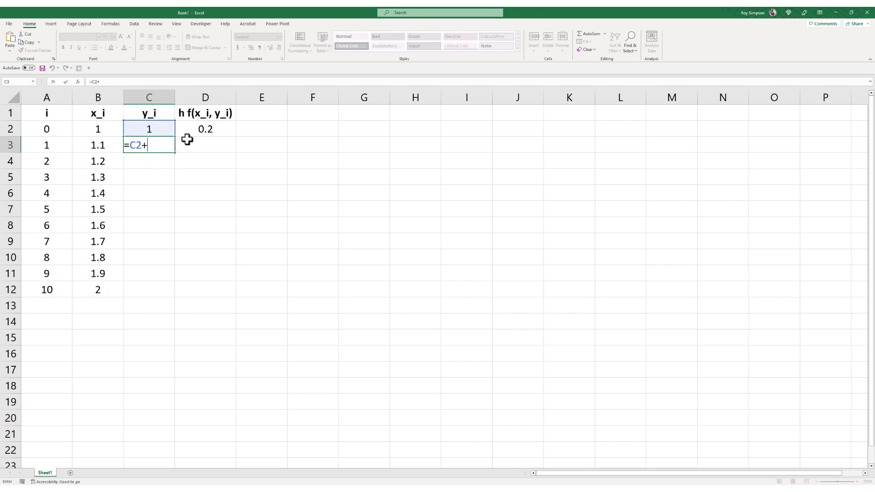
pyautogui.click(197, 130)
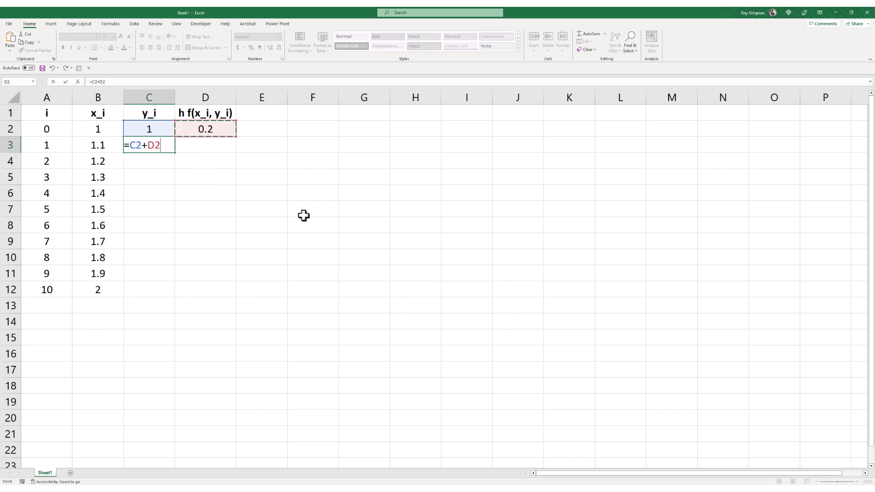
pyautogui.hotkey('ctrl', 'Return')
pyautogui.moveTo(176, 154); pyautogui.dragTo(158, 287)
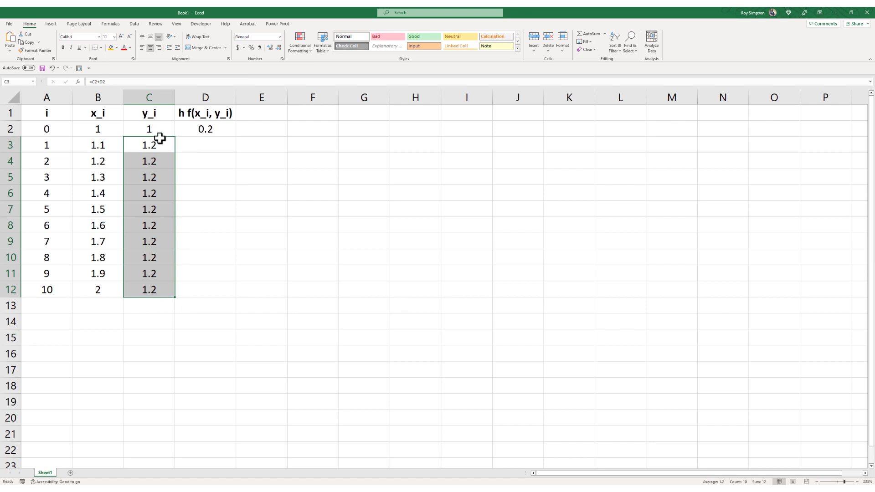
# Fill the h f(x_i, y_i) formula from D2 down to D12.
pyautogui.click(203, 130)
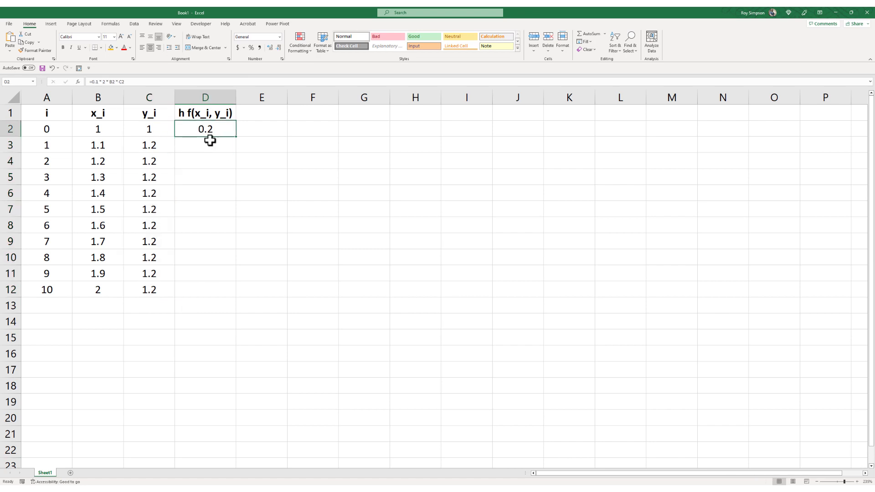
pyautogui.click(209, 143)
pyautogui.click(209, 129)
pyautogui.moveTo(236, 137); pyautogui.dragTo(207, 287)
pyautogui.click(192, 237)
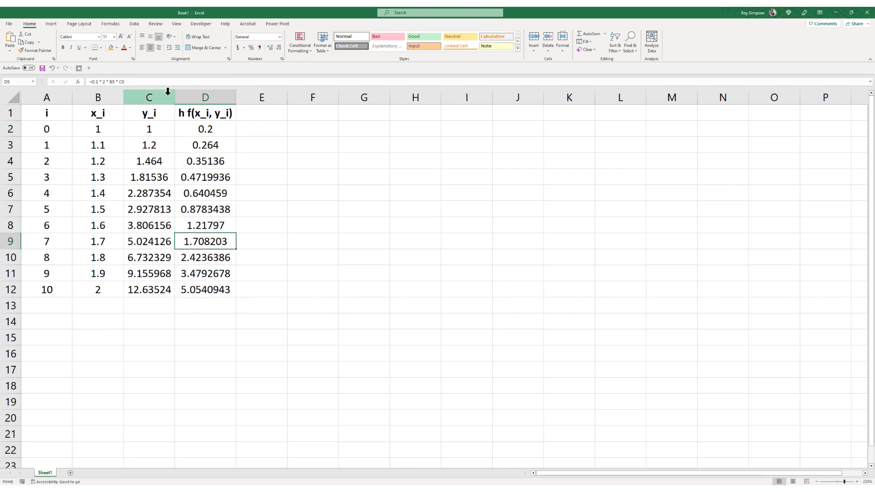
# Widen columns C and D so the y_i and h f(x_i, y_i) values show more digits.
pyautogui.moveTo(174, 96); pyautogui.dragTo(263, 98)
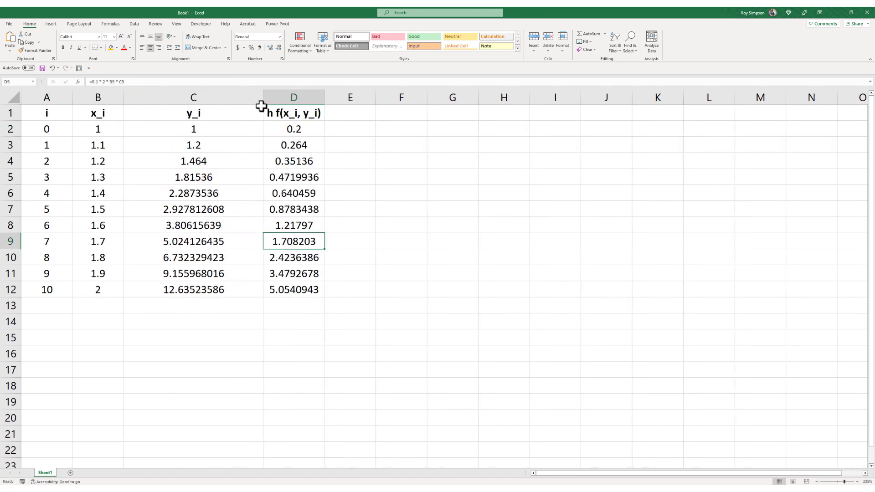
pyautogui.moveTo(324, 96); pyautogui.dragTo(408, 97)
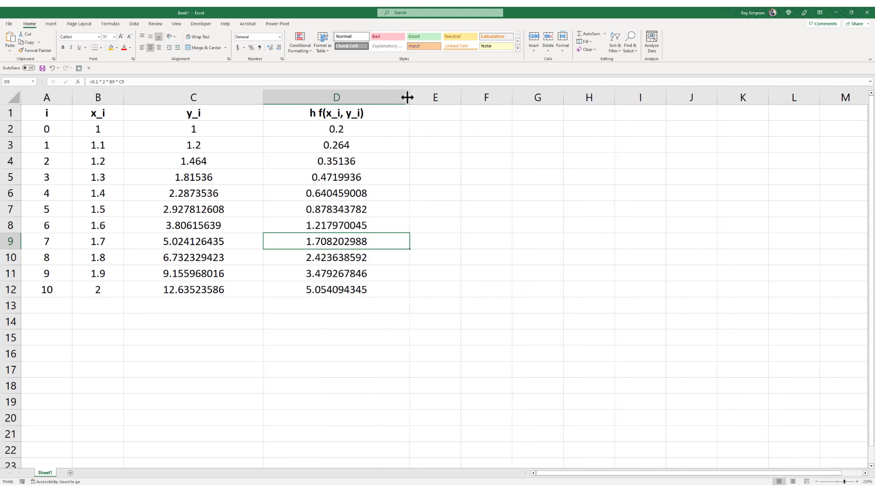
pyautogui.click(221, 209)
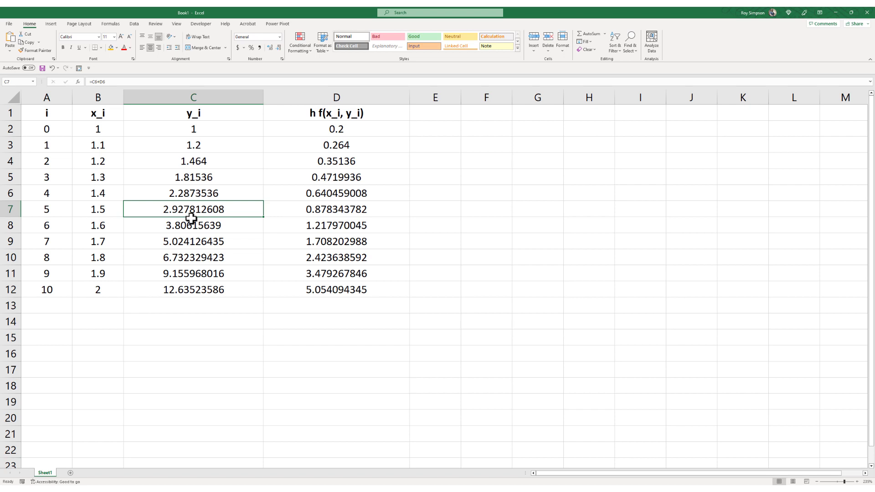
# Format the values in C2:D12 to show nine decimal places.
pyautogui.moveTo(242, 130); pyautogui.dragTo(357, 291)
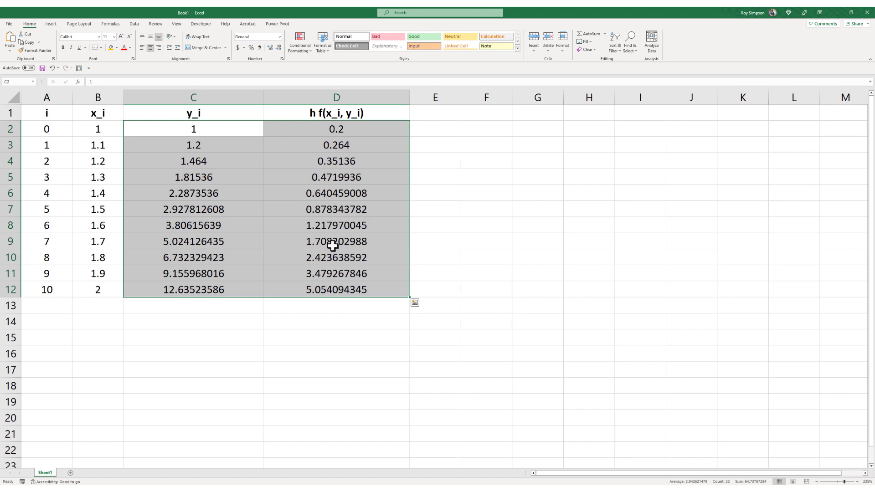
pyautogui.click(277, 48)
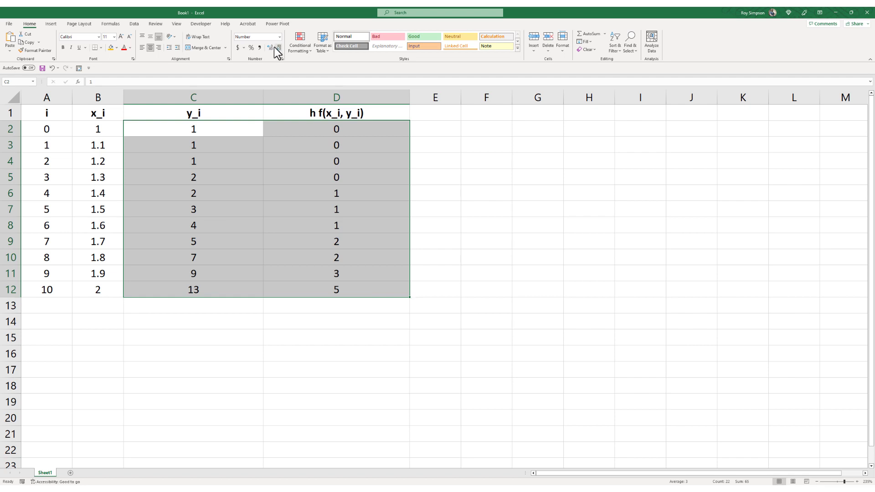
pyautogui.click(270, 48)
pyautogui.click(269, 48)
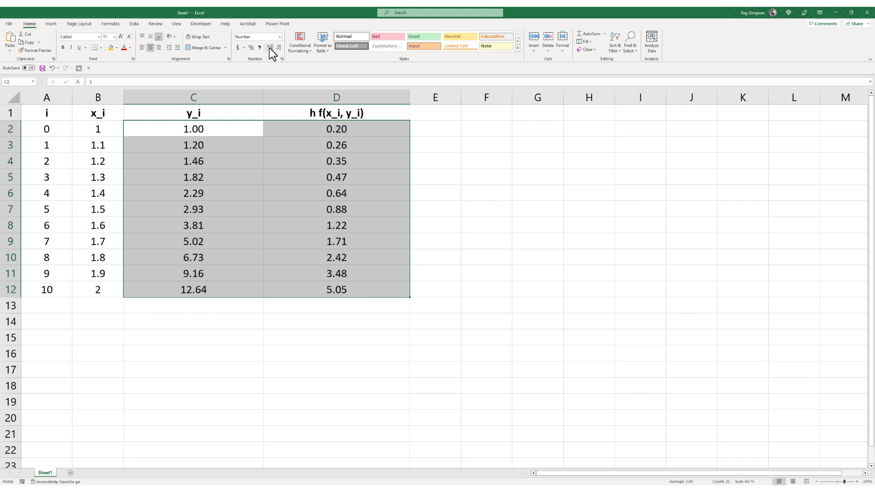
pyautogui.click(269, 48)
pyautogui.click(270, 47)
pyautogui.click(269, 48)
pyautogui.click(270, 48)
pyautogui.click(269, 48)
pyautogui.click(270, 47)
pyautogui.click(269, 48)
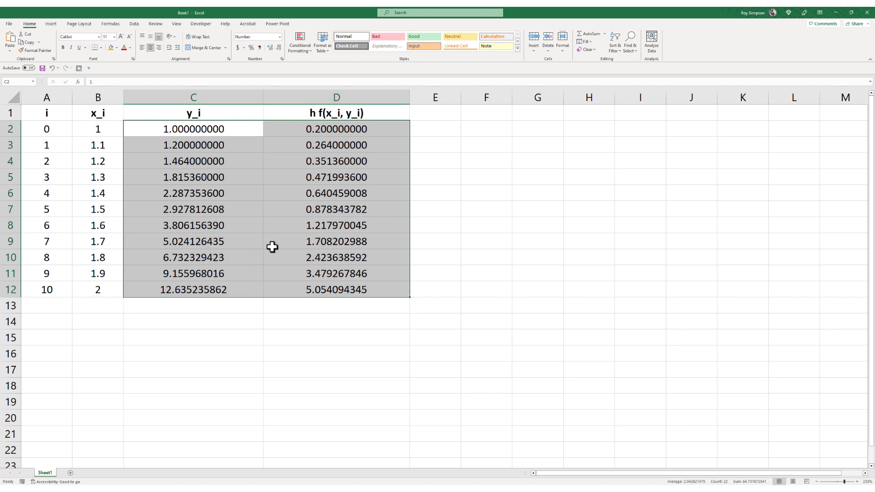
pyautogui.click(321, 240)
# Enter the header y(x_i) in E1 for the exact solution.
pyautogui.click(430, 118)
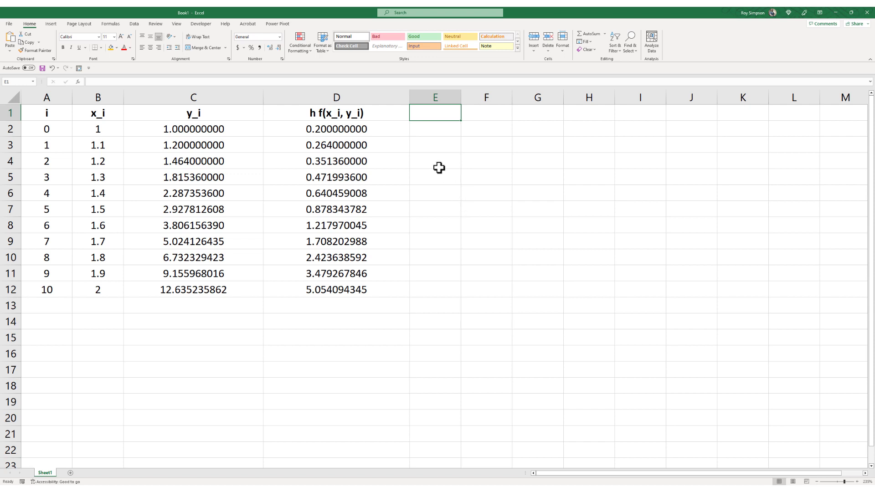
pyautogui.write('y(x_i)')
pyautogui.press('Return')
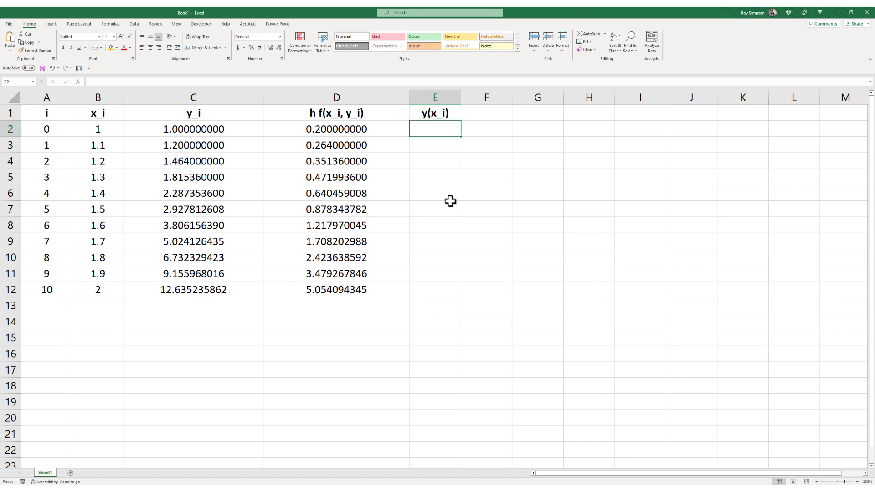
# Enter the formula =EXP(B2^2 - 1) in E2 and fill it down to E12.
pyautogui.write('=EXP(')
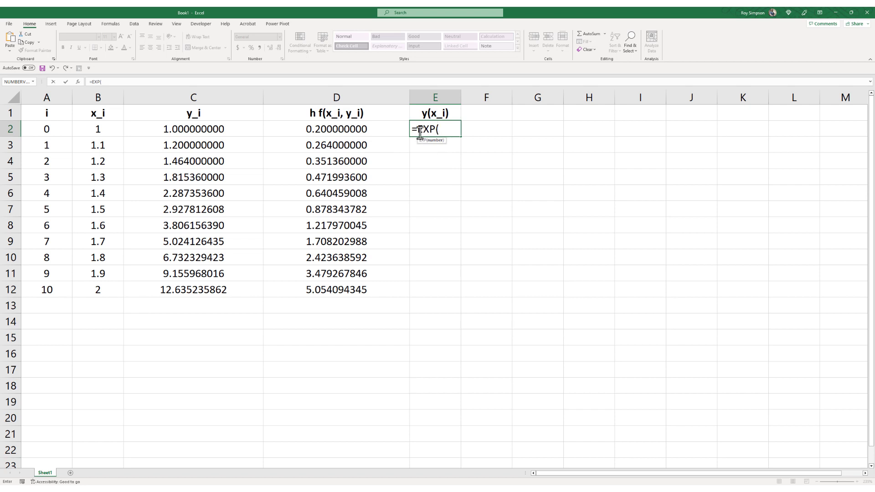
pyautogui.click(108, 131)
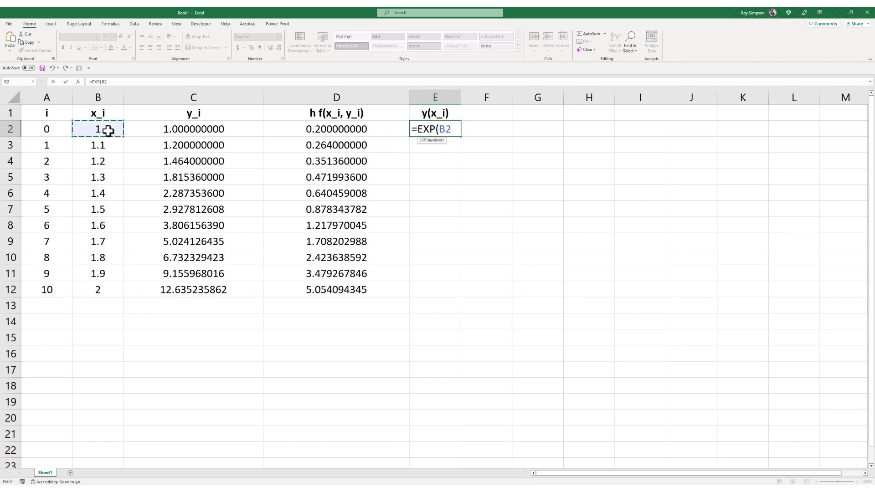
pyautogui.write('^2 - 1')
pyautogui.hotkey('ctrl', 'Return')
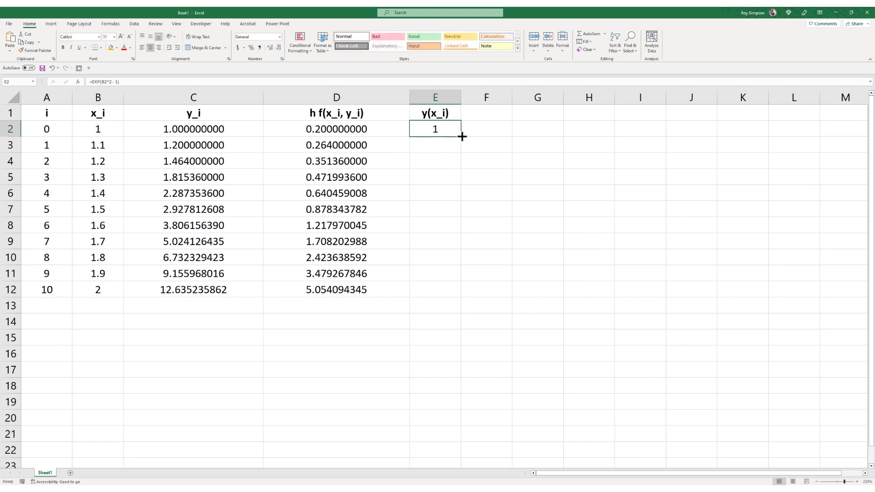
pyautogui.doubleClick(462, 139)
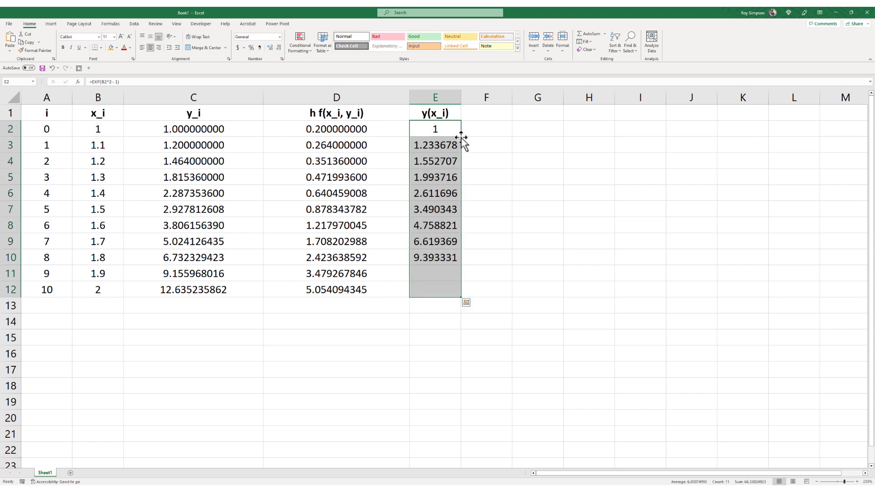
pyautogui.click(427, 211)
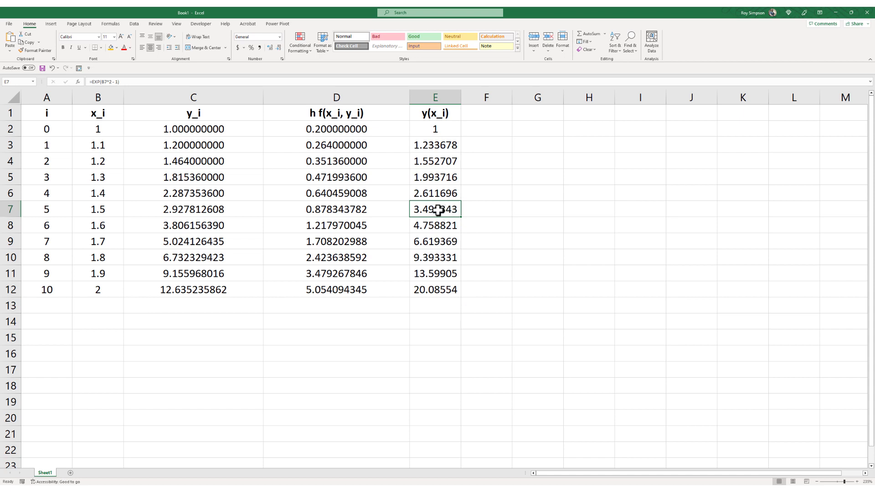
# Widen column E and format the y(x_i) values in E2:E12 to nine decimal places.
pyautogui.moveTo(460, 98); pyautogui.dragTo(499, 103)
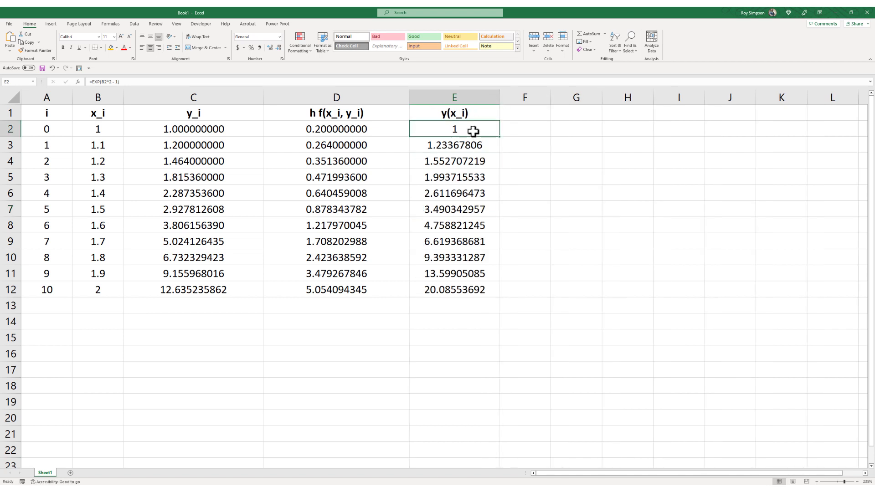
pyautogui.doubleClick(472, 131)
pyautogui.click(476, 148)
pyautogui.click(477, 132)
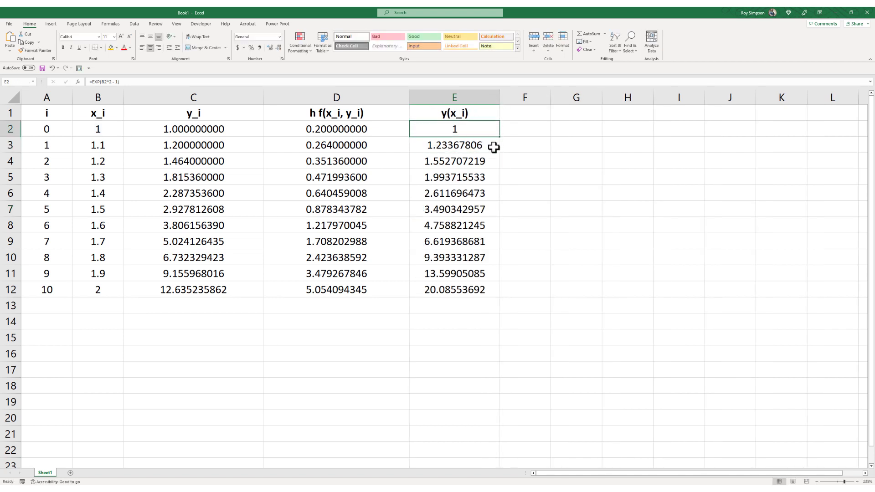
pyautogui.doubleClick(499, 136)
# Enter the header e_i in F1, bold and centred.
pyautogui.click(542, 179)
pyautogui.hotkey('ctrl', 'Up')
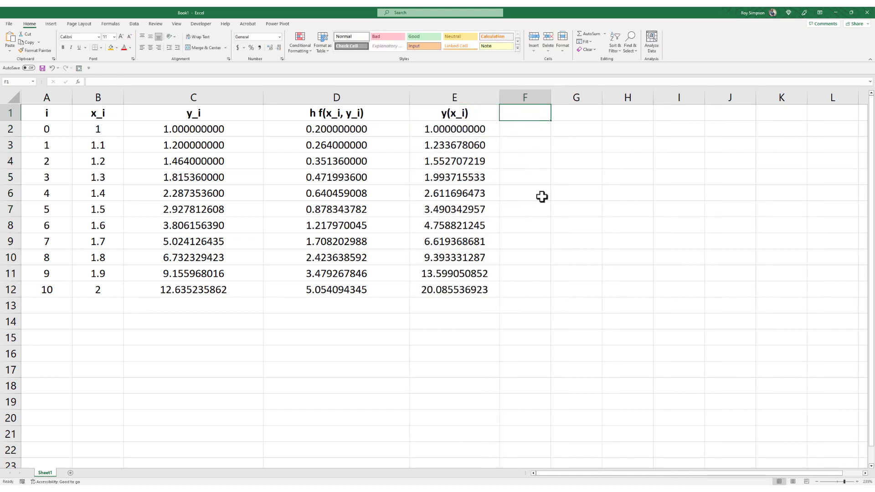
pyautogui.write('e')
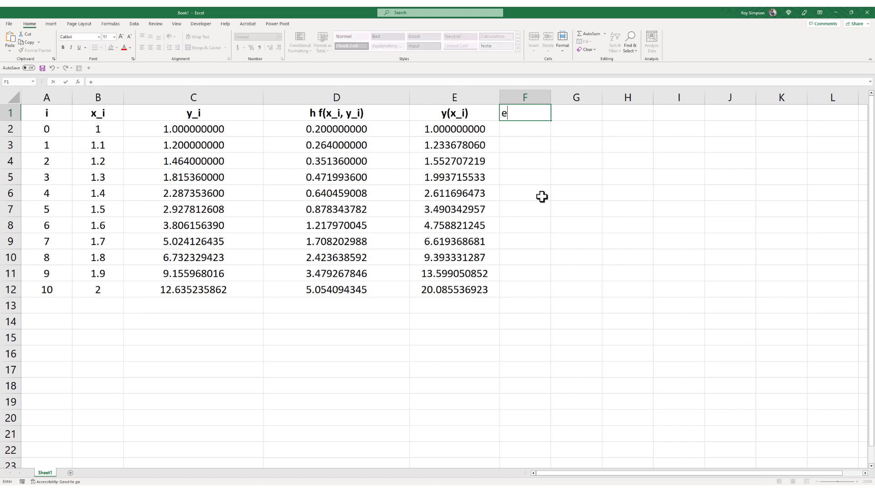
pyautogui.write('_i')
pyautogui.hotkey('ctrl', 'Return')
pyautogui.hotkey('ctrl', 'b')
pyautogui.hotkey('alt', 'h')
pyautogui.press('a')
pyautogui.press('c')
# Enter the formula =ABS(E2-C2) in F2 to compute the absolute error.
pyautogui.click(521, 126)
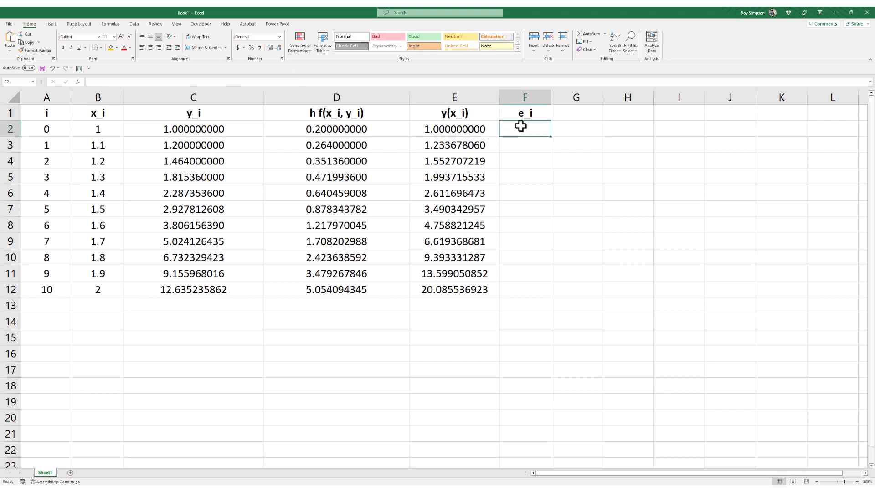
pyautogui.write('=ABS(')
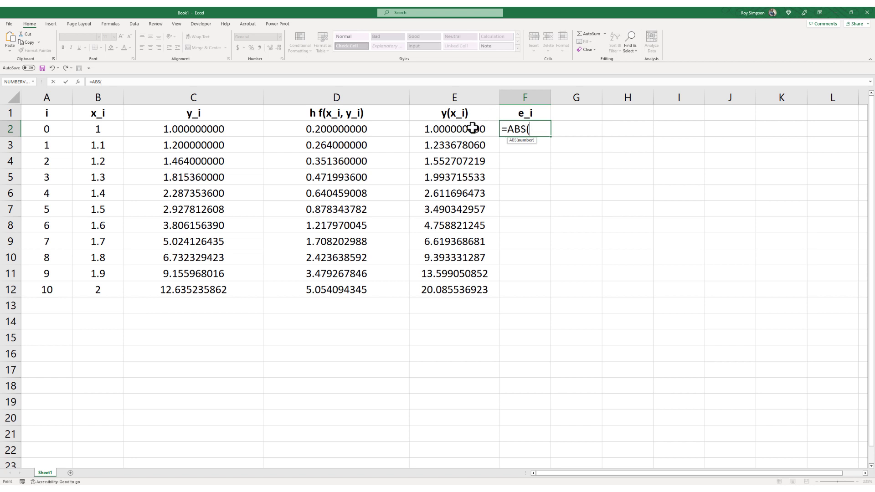
pyautogui.click(470, 128)
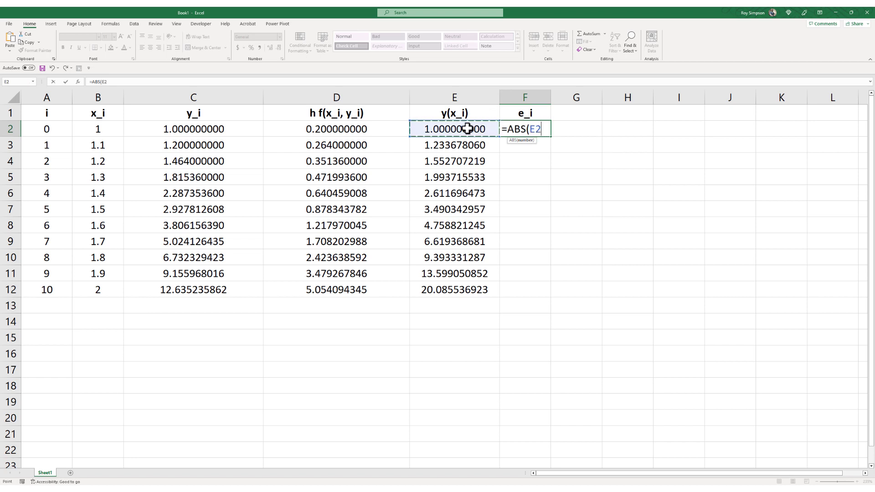
pyautogui.write('-')
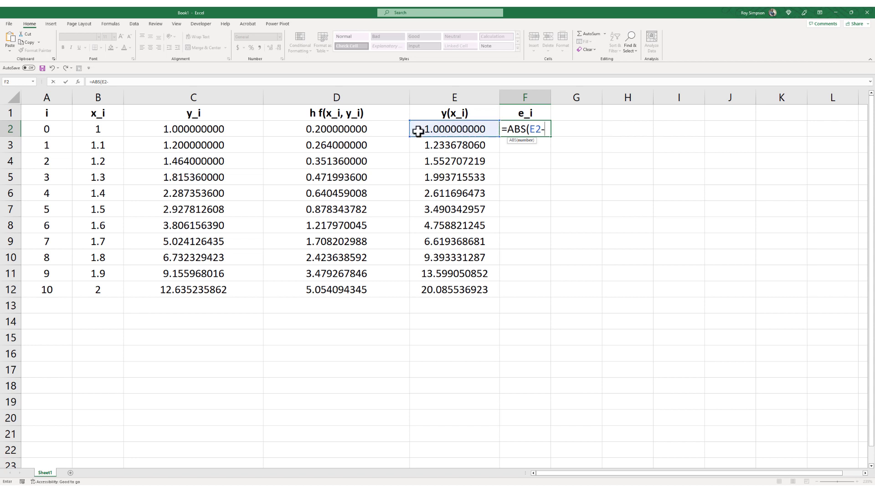
pyautogui.click(216, 128)
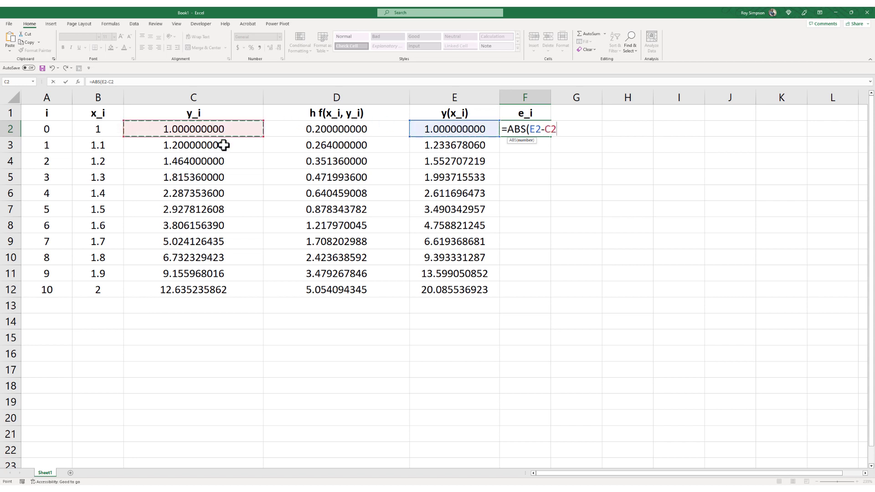
pyautogui.press('Return')
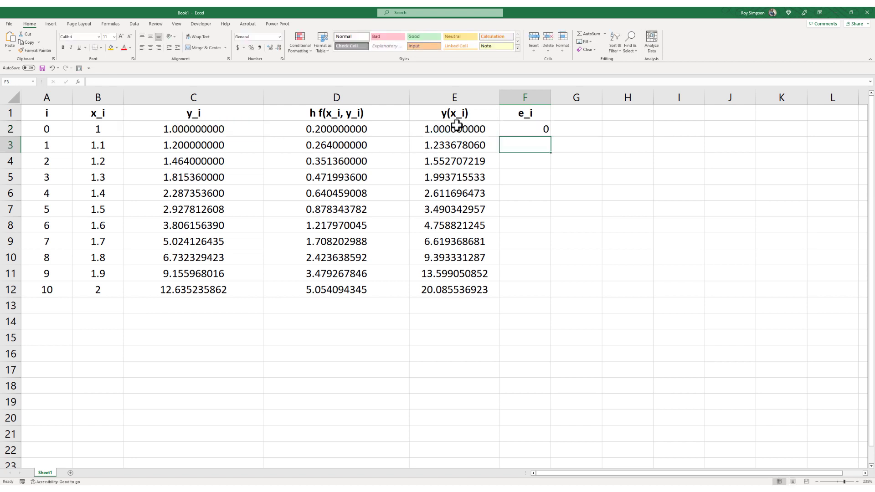
# Centre F2:F12 and fill the error formula from F2 down to F12.
pyautogui.moveTo(518, 128); pyautogui.dragTo(512, 297)
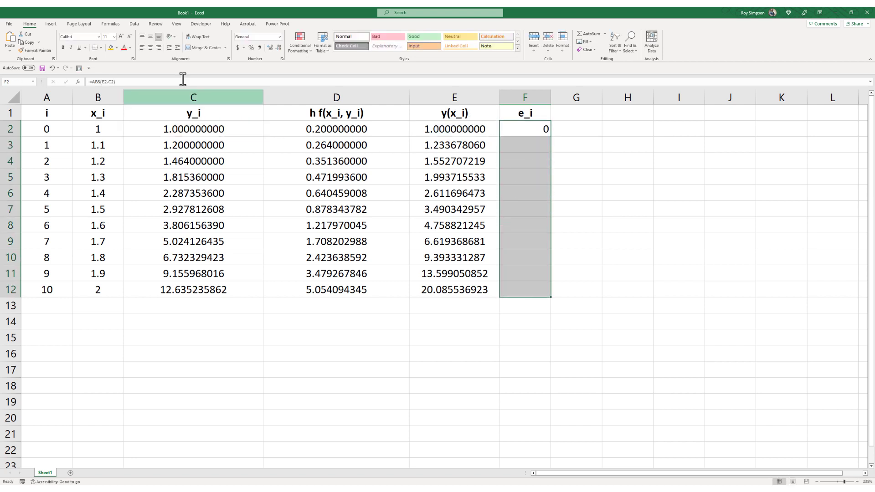
pyautogui.click(151, 48)
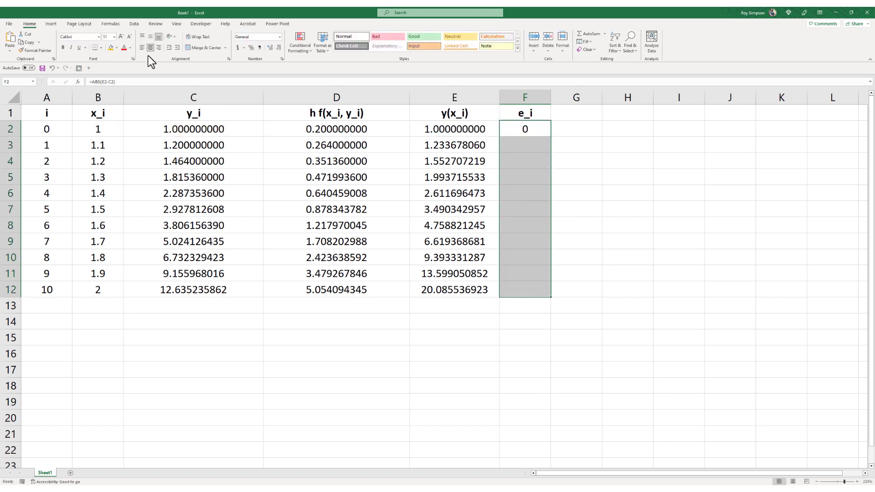
pyautogui.click(528, 131)
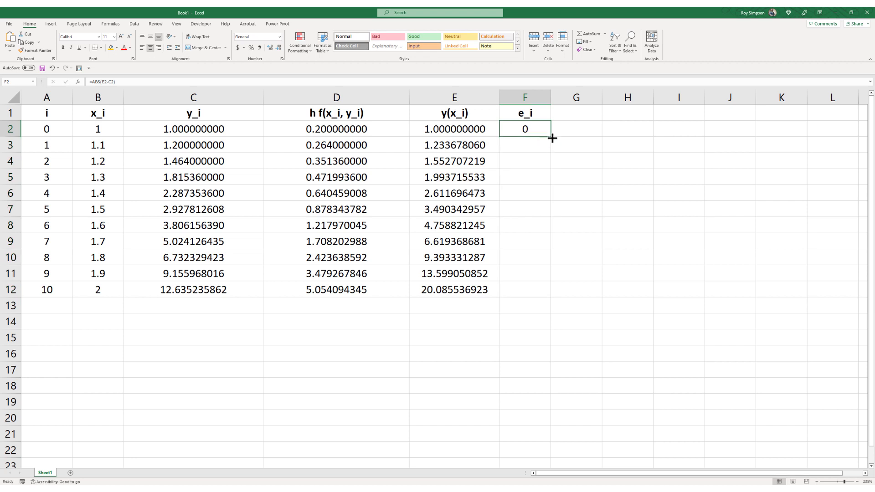
pyautogui.doubleClick(550, 137)
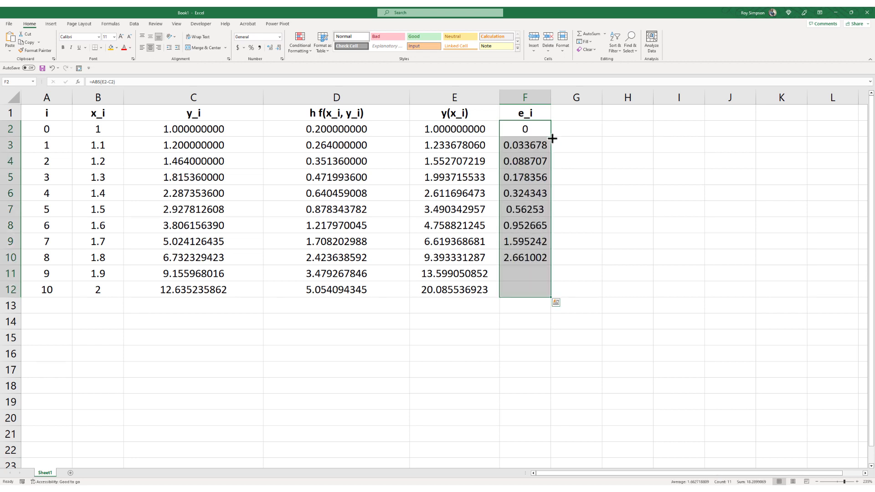
# Widen column F and format the e_i values in F2:F12 to nine decimal places.
pyautogui.doubleClick(551, 97)
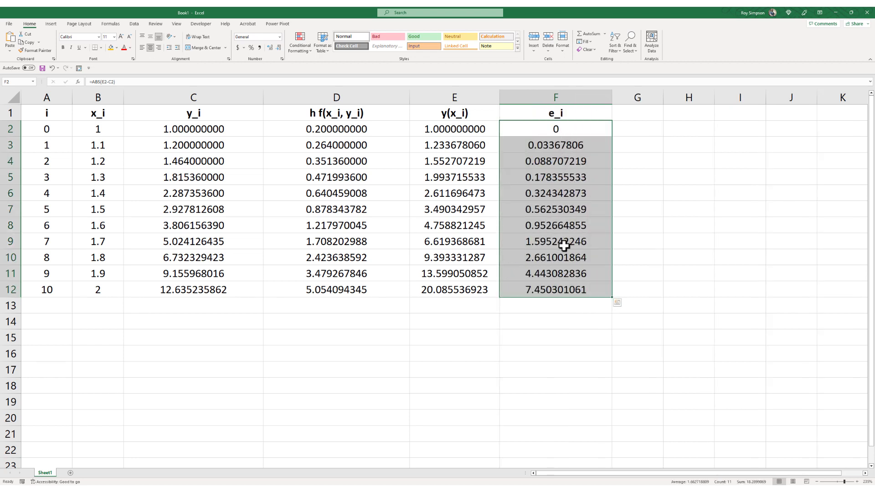
pyautogui.click(270, 47)
pyautogui.click(336, 304)
pyautogui.click(565, 290)
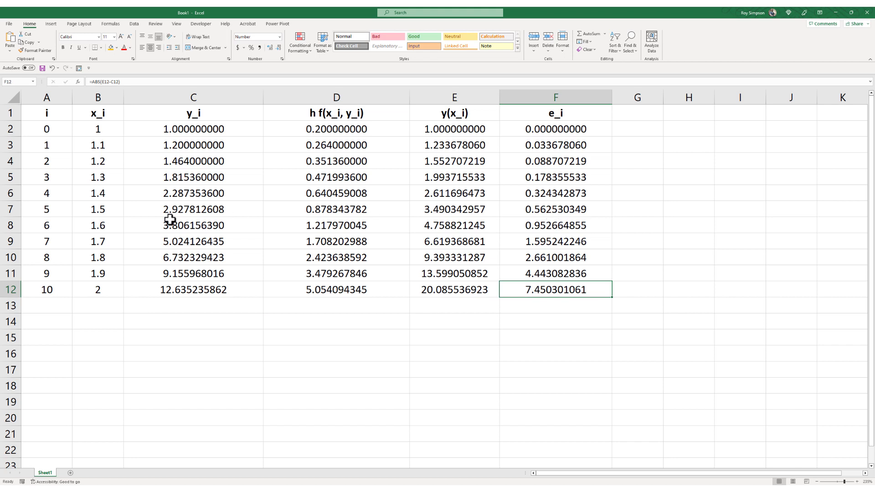
pyautogui.moveTo(87, 212); pyautogui.dragTo(520, 210)
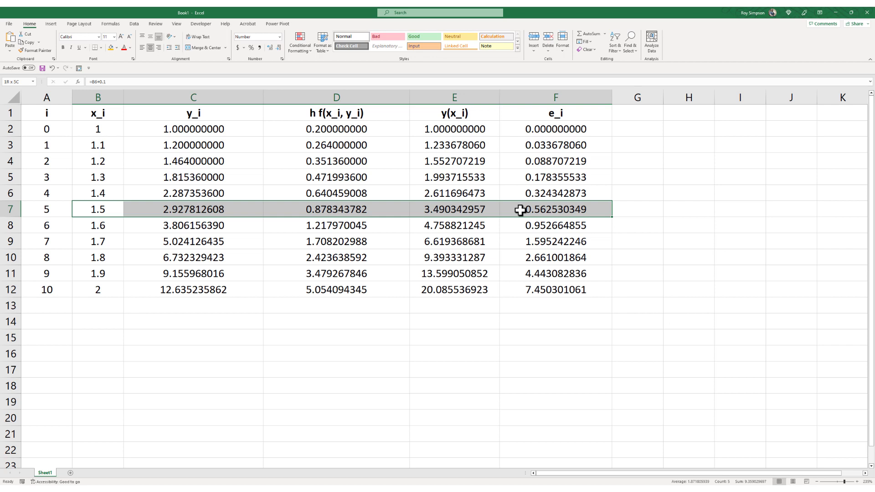
# Label the step size with "h =" in H1 and enter 0.1 in I1.
pyautogui.click(673, 116)
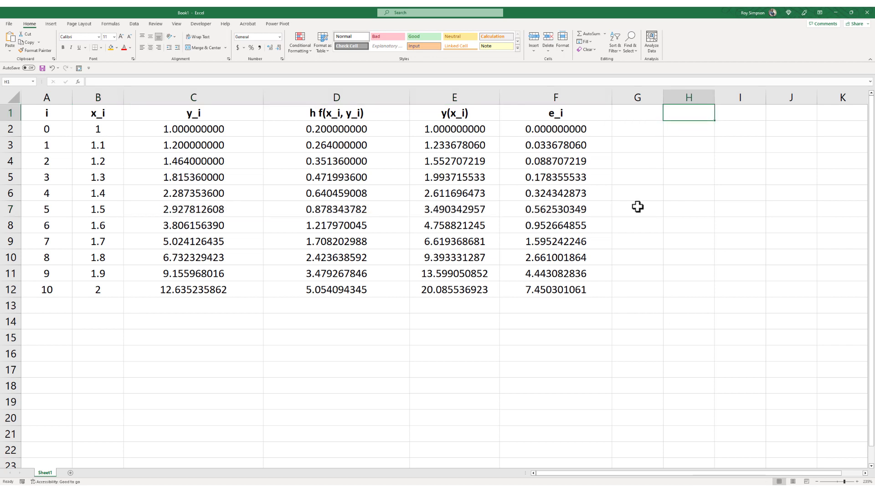
pyautogui.write('h =')
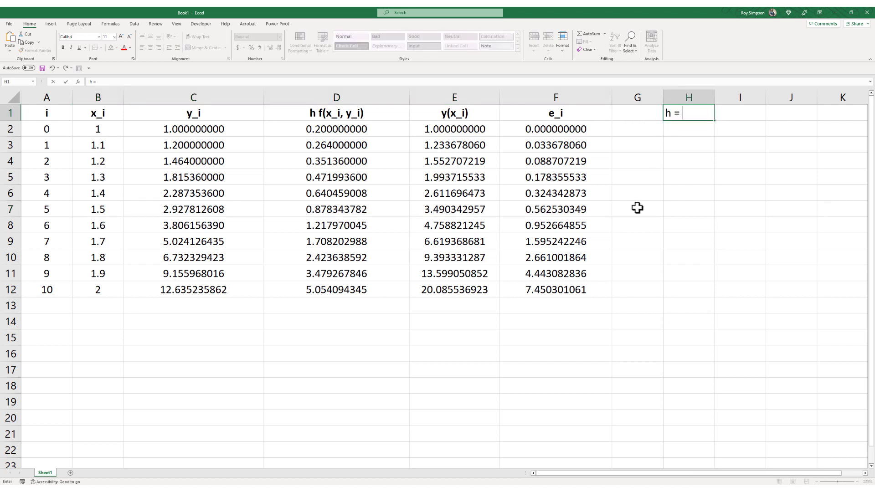
pyautogui.press('Tab')
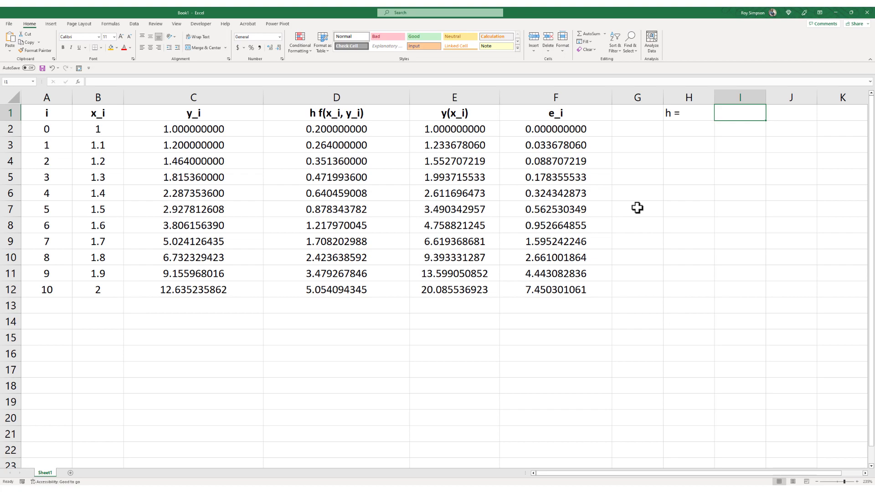
pyautogui.write('0.1')
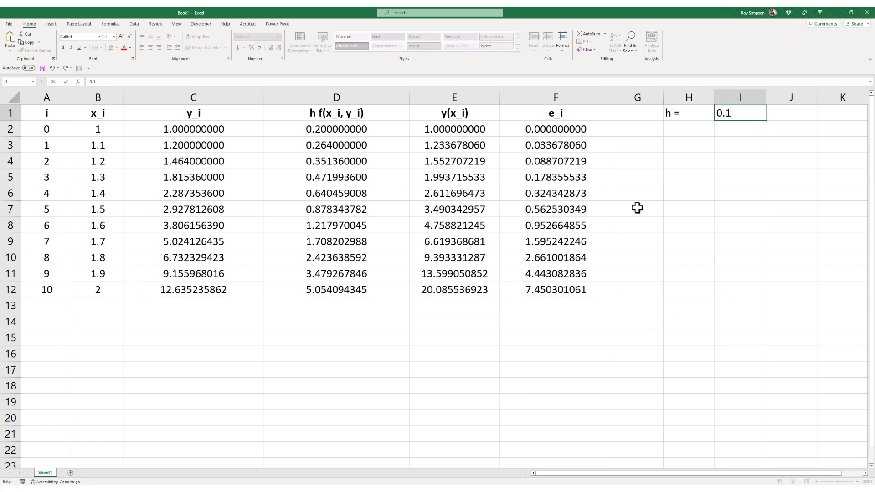
pyautogui.press('Left')
# Replace the hard-coded 0.1 in D2's formula with a reference to the step-size cell, giving =I1 * 2 * B2 * C2.
pyautogui.press('Left')
pyautogui.press('Left')
pyautogui.press('Left')
pyautogui.press('Left')
pyautogui.press('Left')
pyautogui.press('Left')
pyautogui.press('Right')
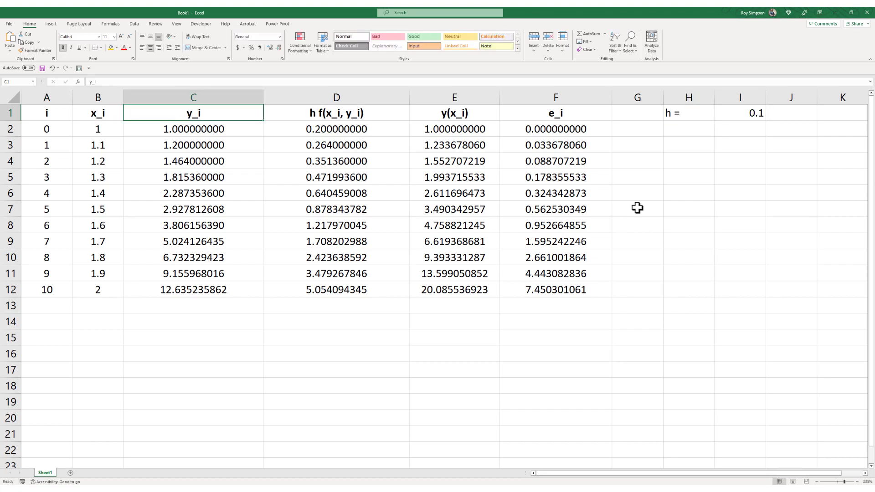
pyautogui.press('Down')
pyautogui.press('Right')
pyautogui.press('Down')
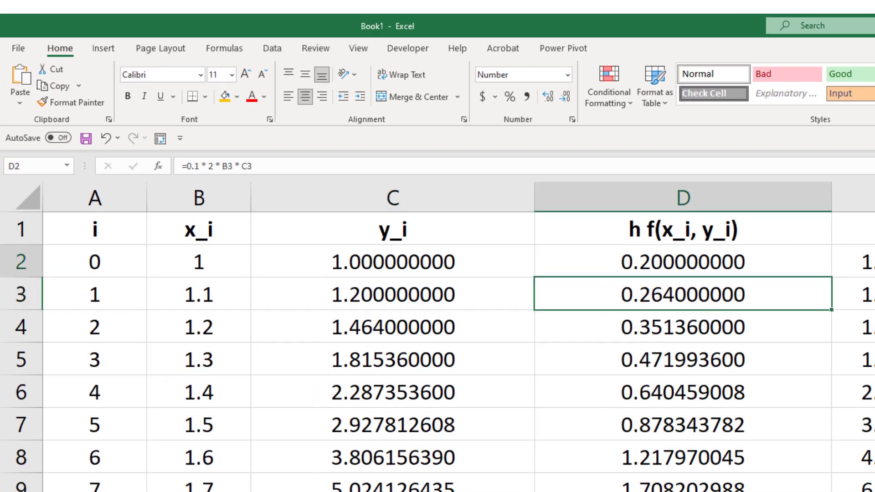
pyautogui.press('Up')
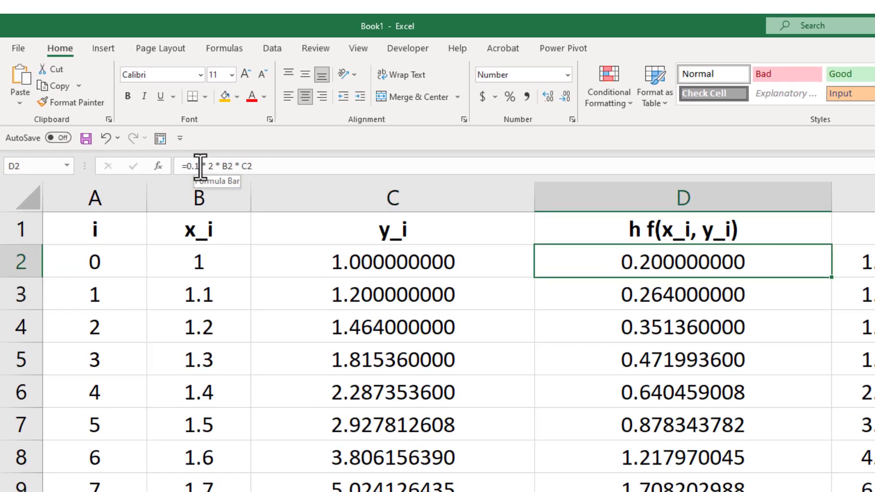
pyautogui.moveTo(201, 167); pyautogui.dragTo(185, 166)
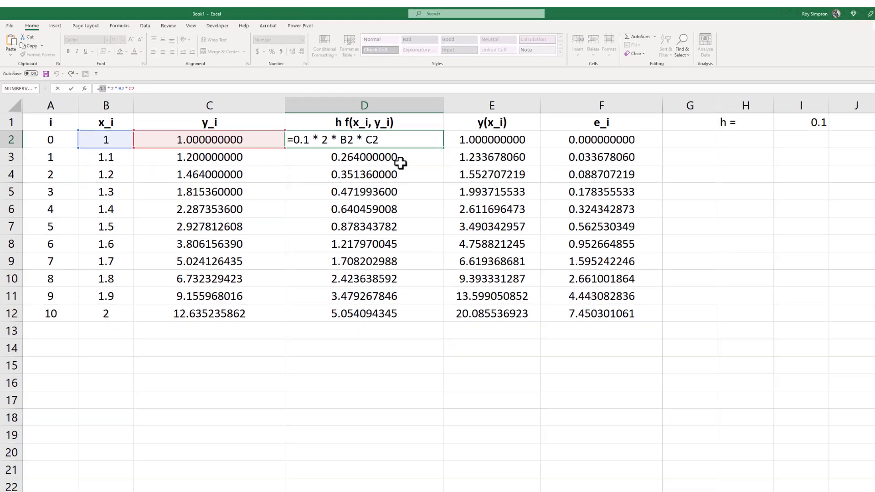
pyautogui.click(735, 115)
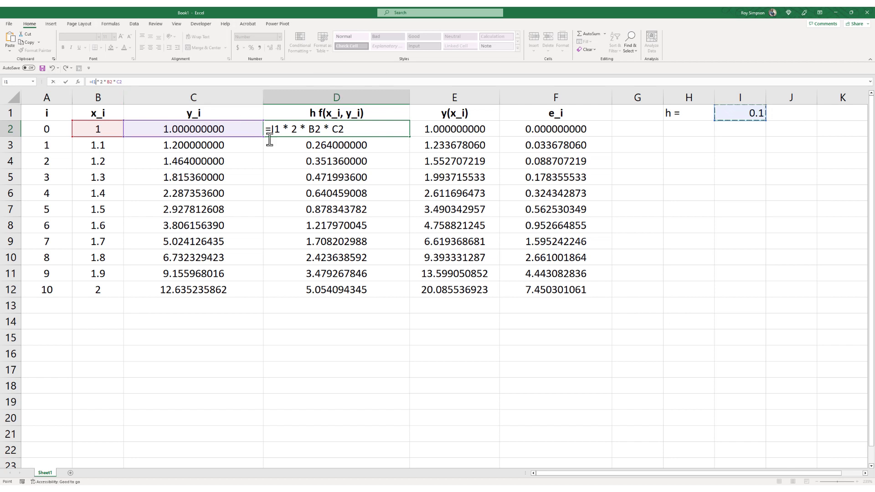
pyautogui.press('Return')
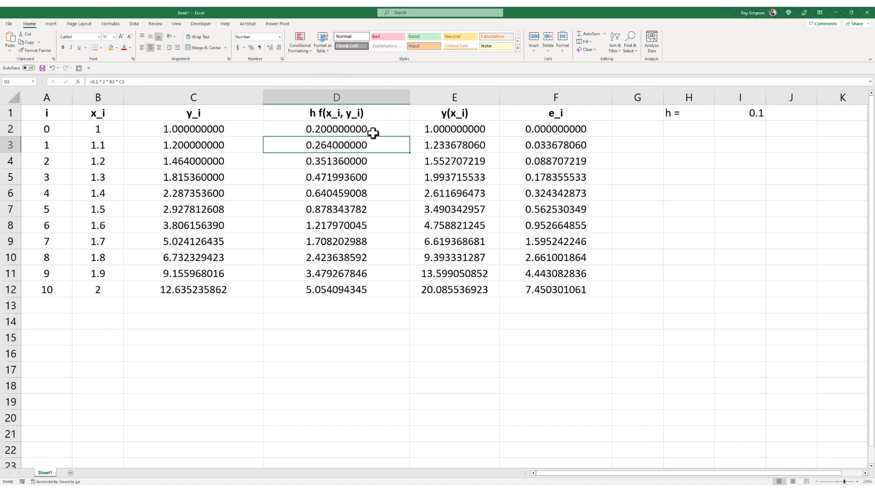
# Fill D2's formula with its relative I1 reference down to D12 and inspect the step-size references in D2 and D3.
pyautogui.click(383, 133)
pyautogui.moveTo(409, 137); pyautogui.dragTo(385, 292)
pyautogui.click(380, 133)
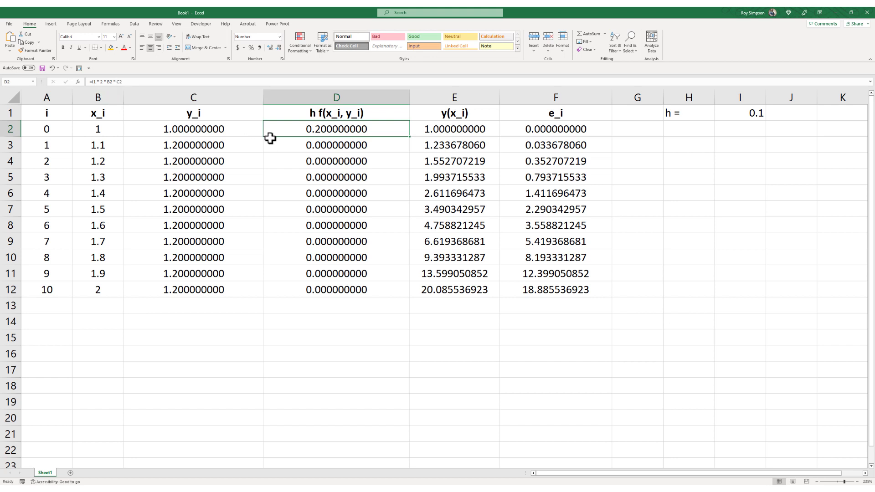
pyautogui.click(105, 82)
pyautogui.click(678, 150)
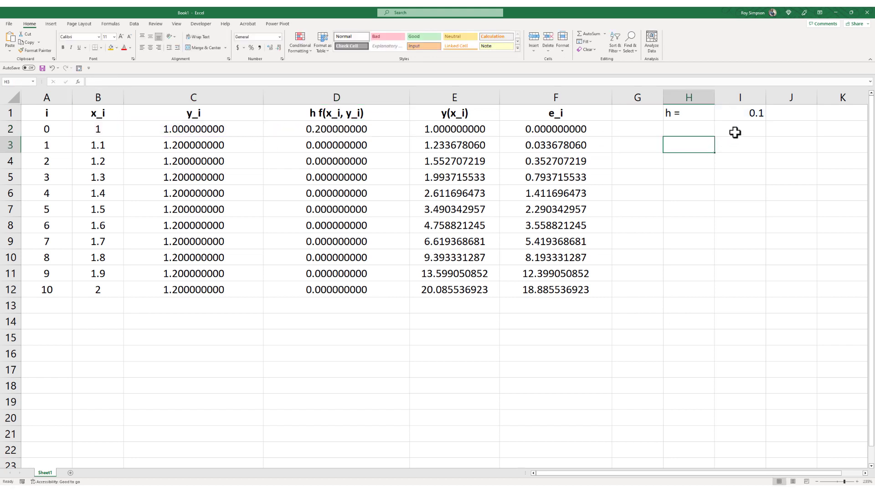
pyautogui.click(754, 115)
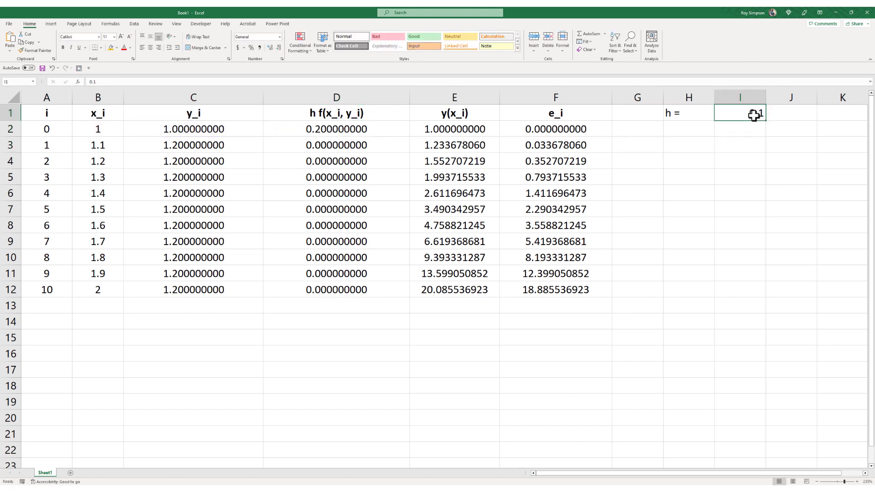
pyautogui.click(370, 132)
pyautogui.click(373, 145)
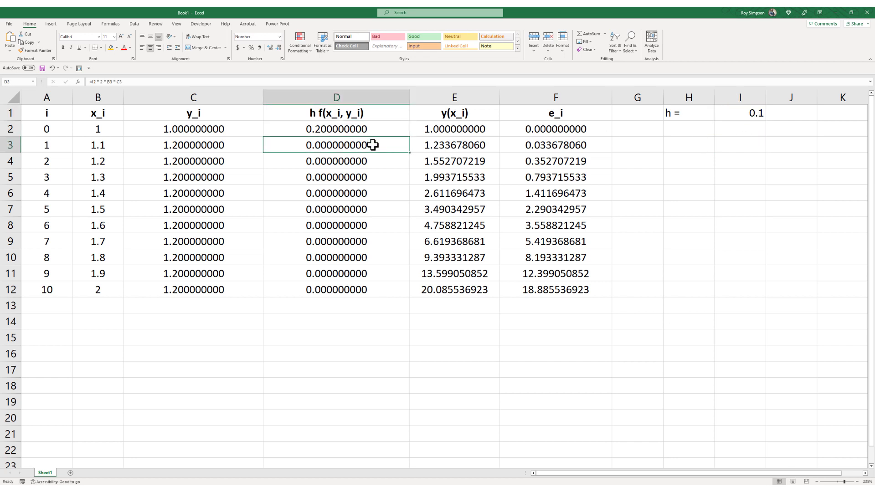
pyautogui.click(228, 82)
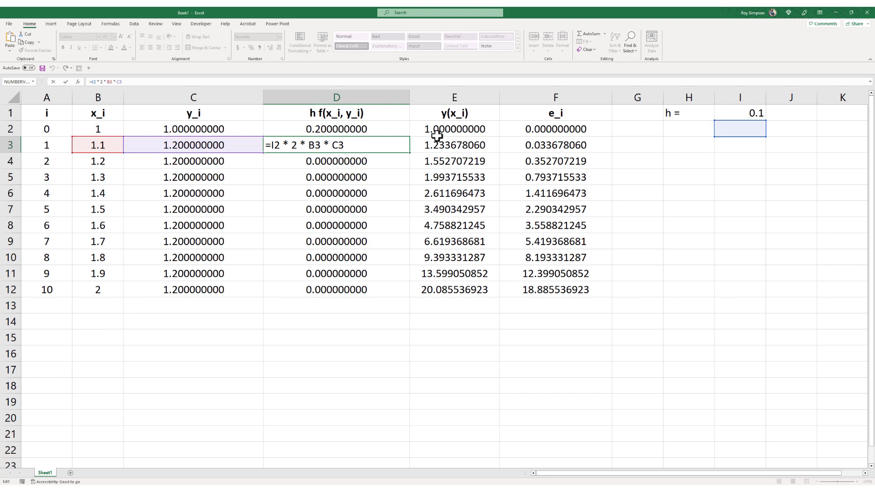
pyautogui.press('Escape')
# Make the step-size reference in D2 absolute, =$I$1 * 2 * B2 * C2, and fill the formula down to D12.
pyautogui.press('Up')
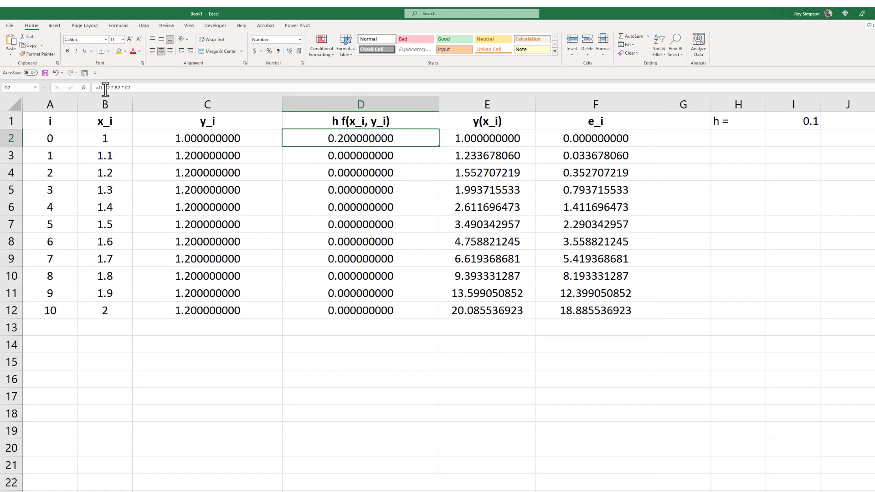
pyautogui.click(93, 82)
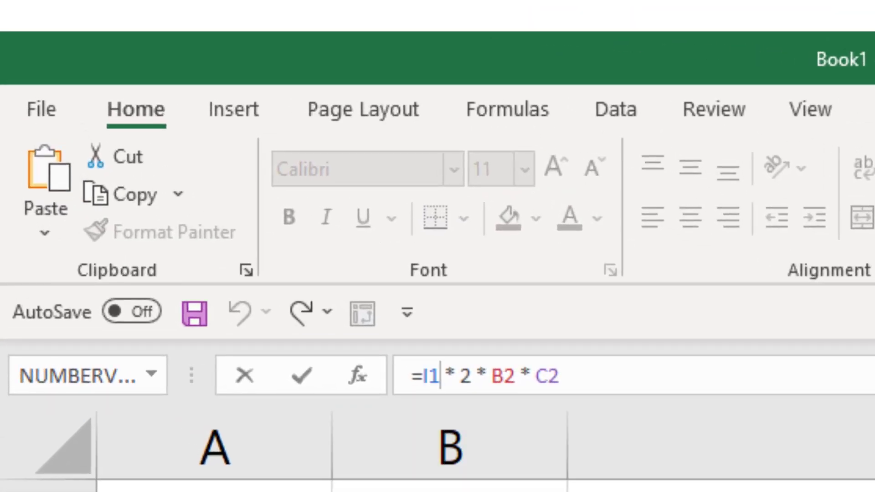
pyautogui.press('F4')
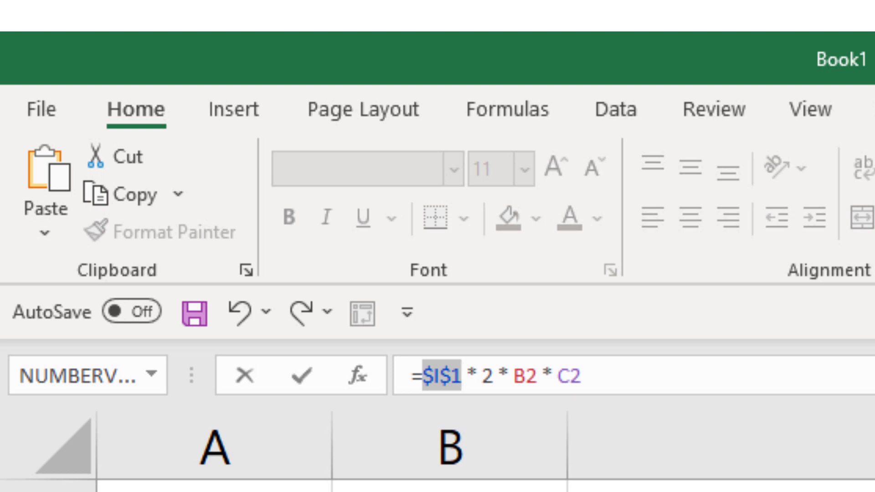
pyautogui.press('Return')
pyautogui.click(362, 129)
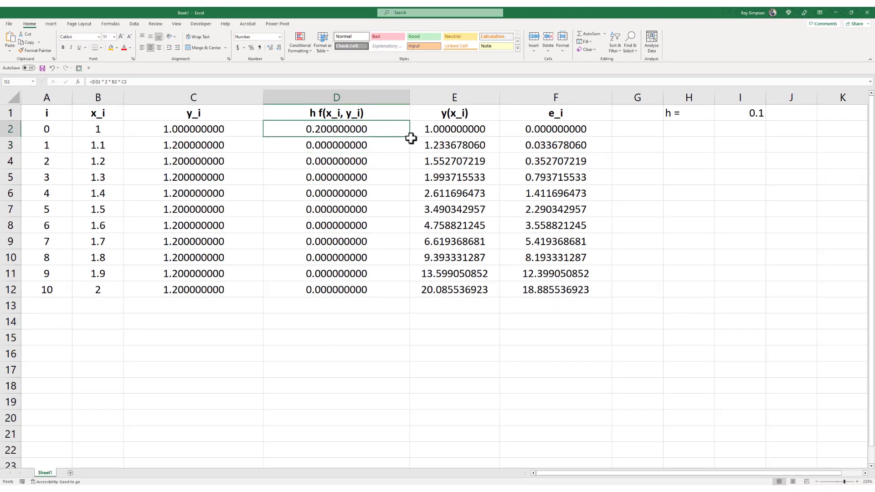
pyautogui.doubleClick(410, 137)
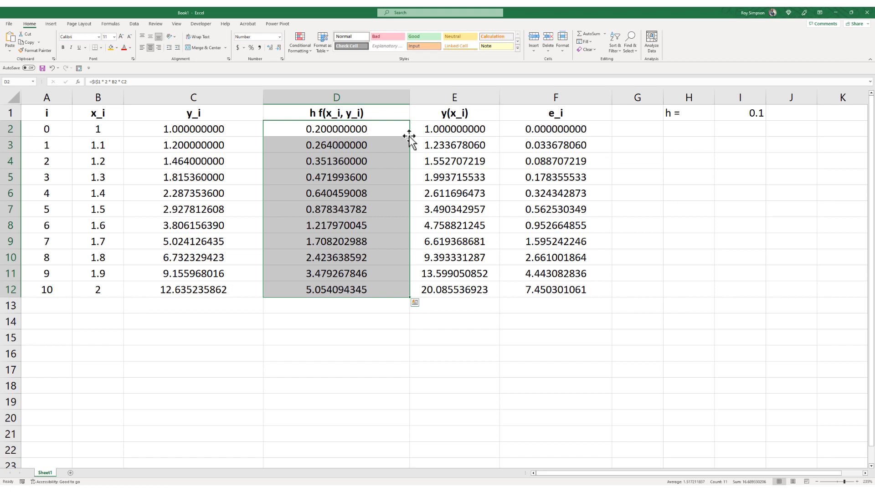
# Change the x_i formula in B3 to =B2+$I$1 so that it refers to the step-size cell.
pyautogui.press('Left')
pyautogui.press('Left')
pyautogui.press('Left')
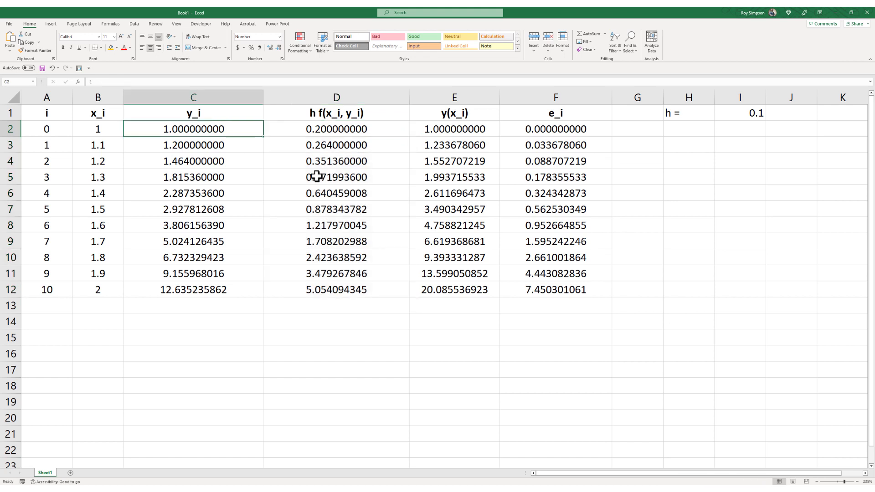
pyautogui.press('Right')
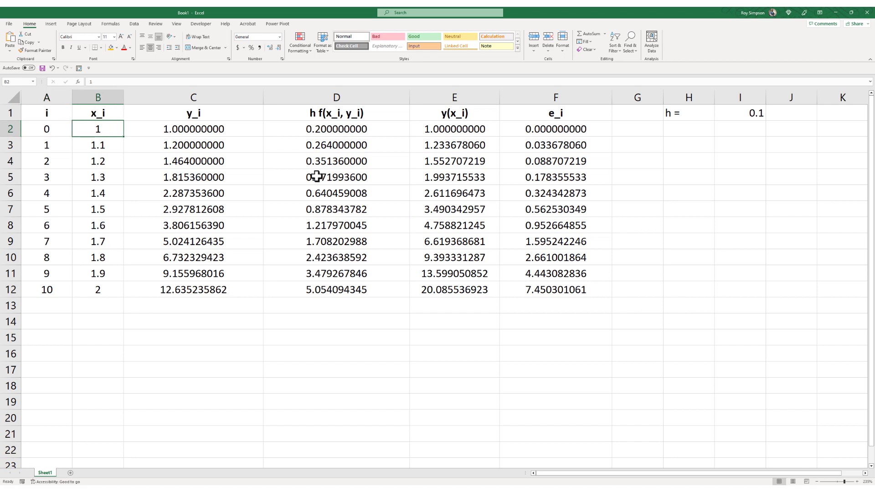
pyautogui.press('Down')
pyautogui.press('Down')
pyautogui.press('Down')
pyautogui.press('Up')
pyautogui.press('Up')
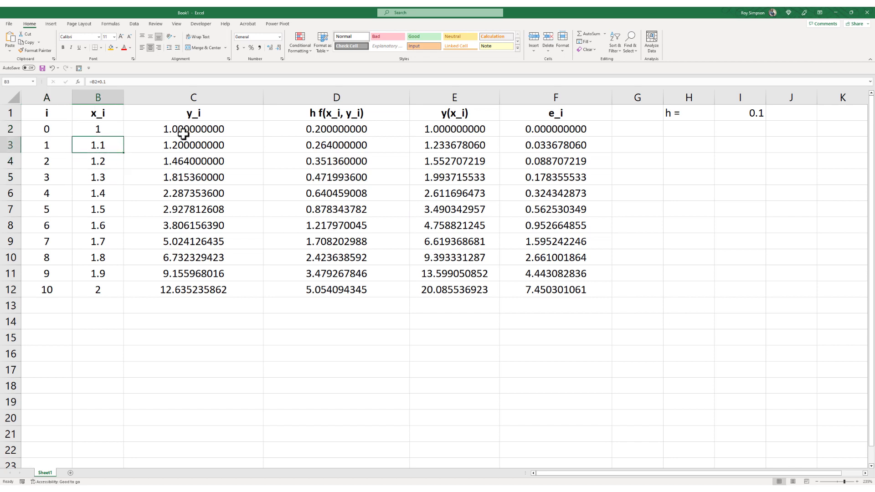
pyautogui.click(114, 82)
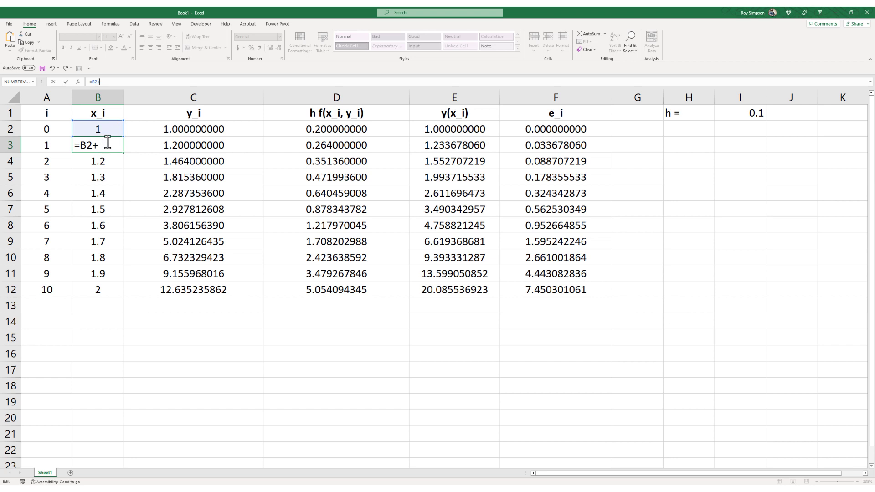
pyautogui.click(737, 114)
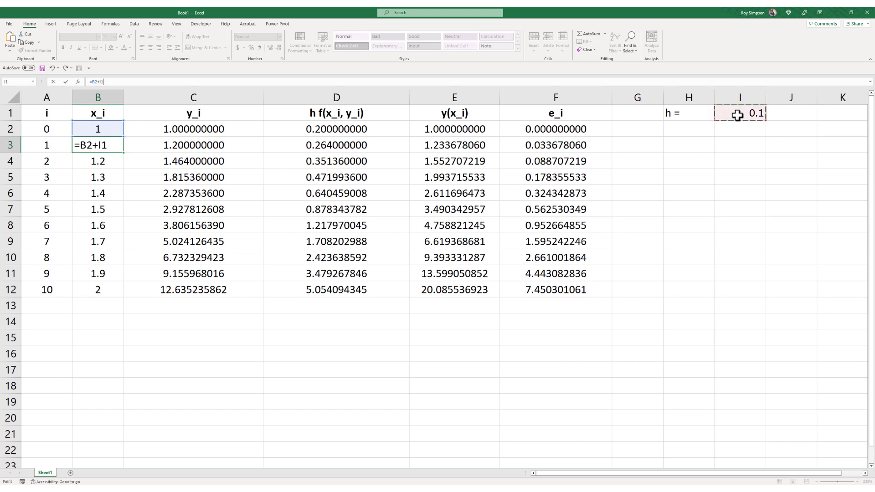
pyautogui.press('F4')
pyautogui.press('Return')
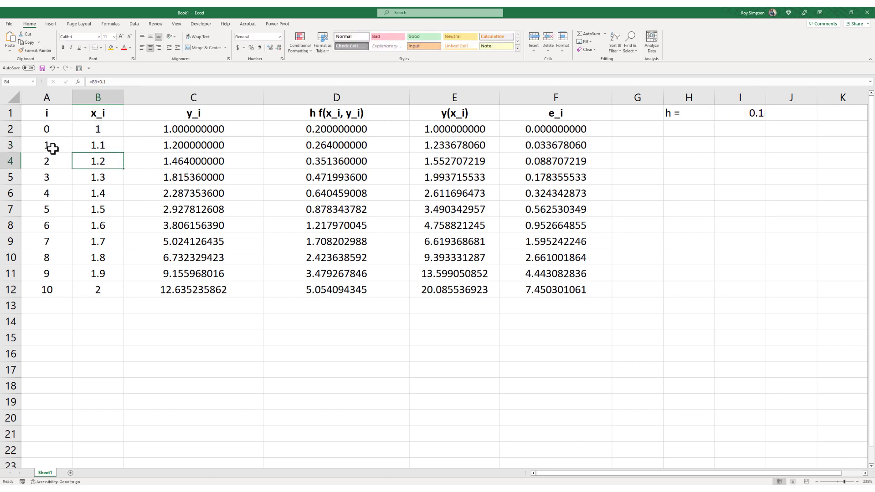
# Fill the x_i formula from B3 down to B12.
pyautogui.click(93, 144)
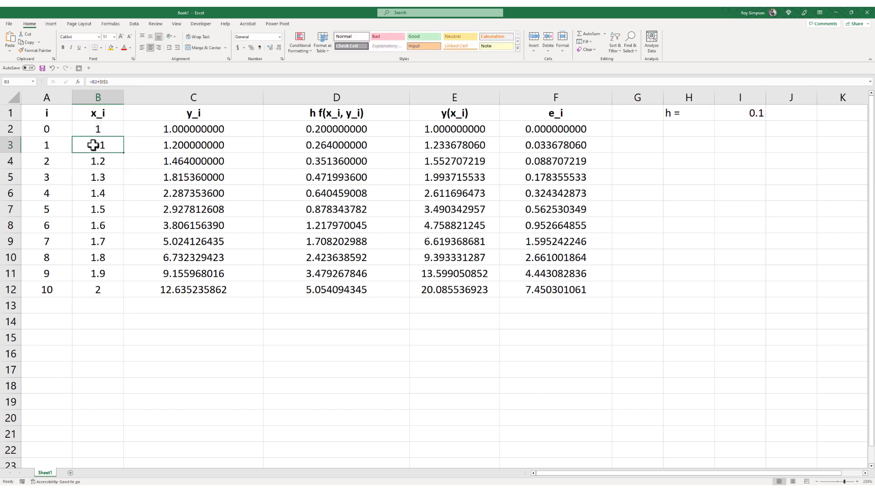
pyautogui.doubleClick(124, 153)
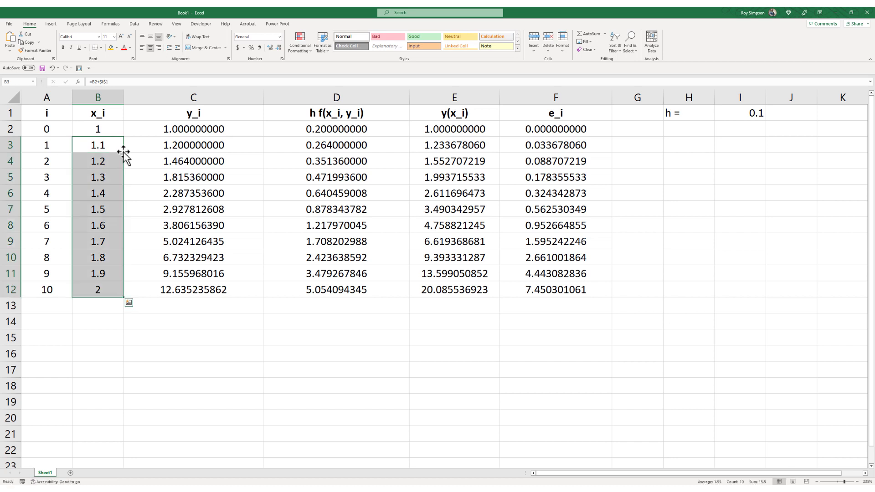
pyautogui.click(111, 130)
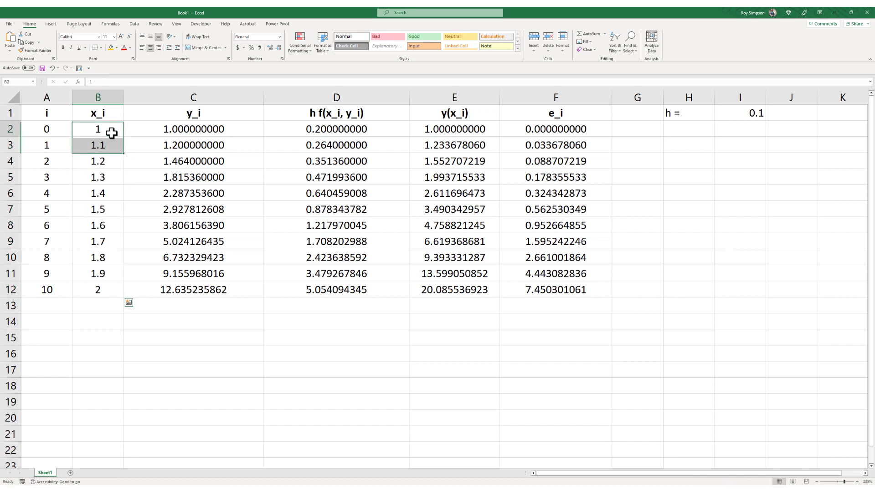
# Set the step size h in I1 to 0.05.
pyautogui.click(752, 112)
pyautogui.write('0')
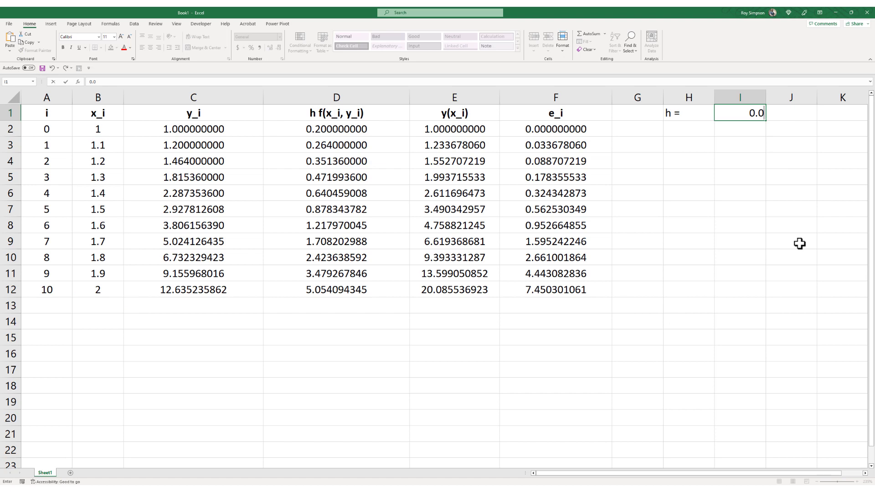
pyautogui.write('.05')
pyautogui.press('Return')
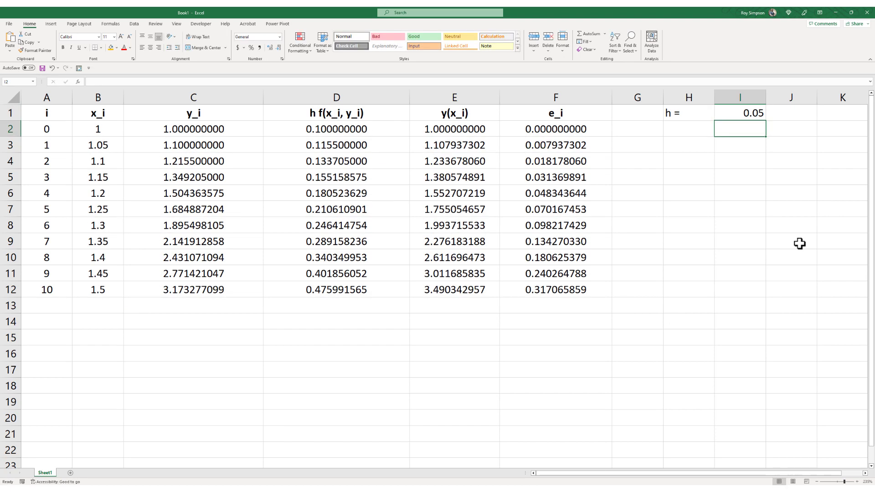
# Examine x_i, the exact value, the Euler approximation and the error in row 12 of the table.
pyautogui.click(97, 290)
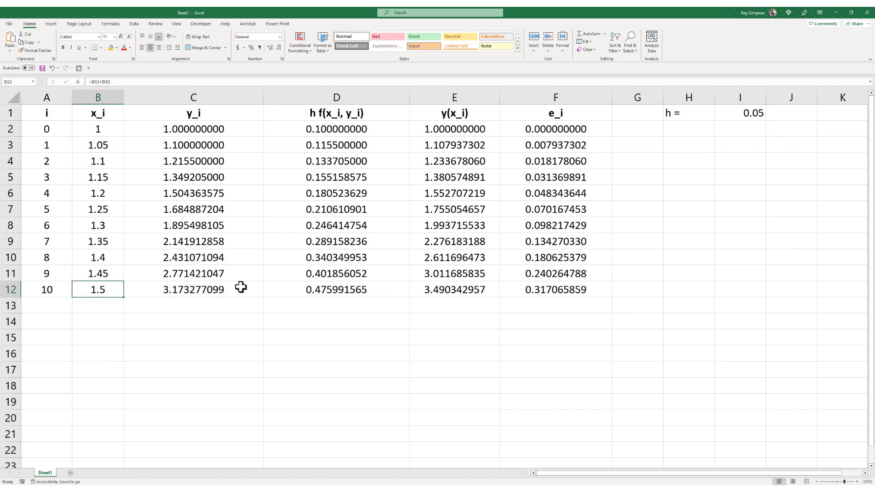
pyautogui.click(447, 293)
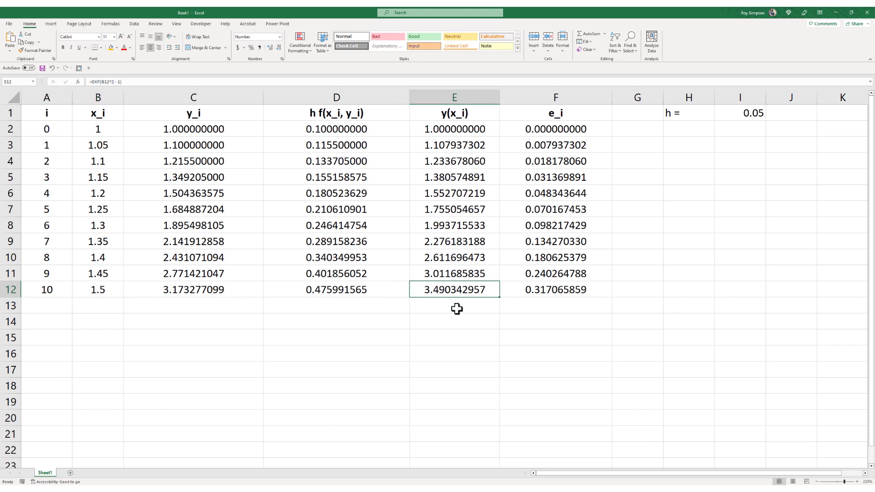
pyautogui.click(211, 293)
pyautogui.click(515, 292)
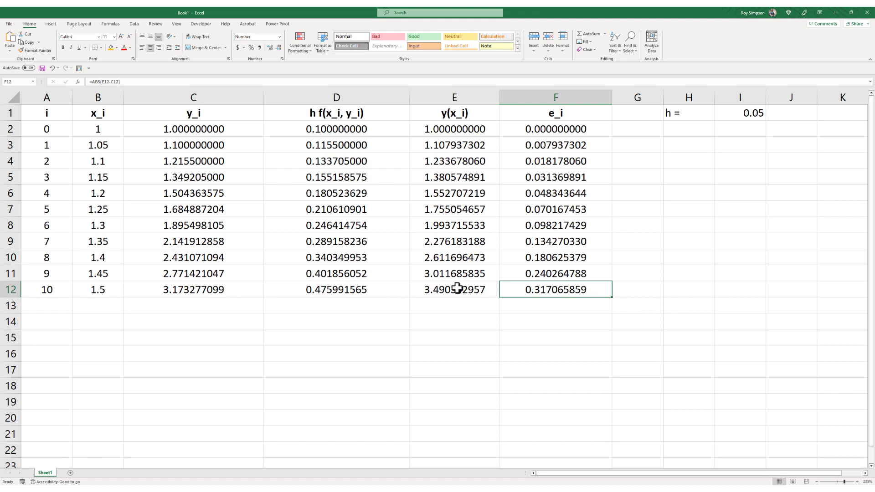
pyautogui.scroll(-3, 50, 176)
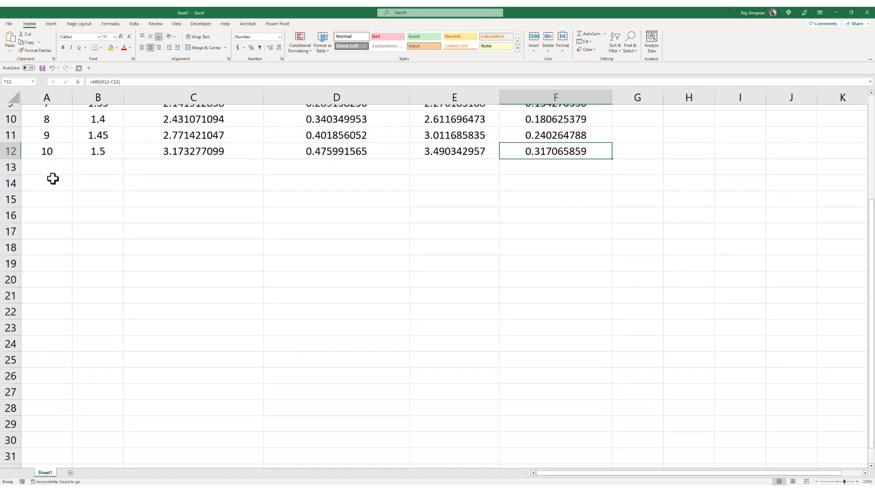
# Extend the index i in column A to 20 and fill the x_i formula from B12 down to row 22.
pyautogui.scroll(2, 57, 191)
pyautogui.moveTo(56, 229); pyautogui.dragTo(107, 298)
pyautogui.moveTo(98, 225); pyautogui.dragTo(98, 242)
pyautogui.doubleClick(122, 248)
# Fill the y_i formula from C12 and the h f(x_i, y_i) formula from D12 down to row 22.
pyautogui.moveTo(184, 242); pyautogui.dragTo(185, 273)
pyautogui.click(184, 246)
pyautogui.doubleClick(265, 249)
pyautogui.click(316, 246)
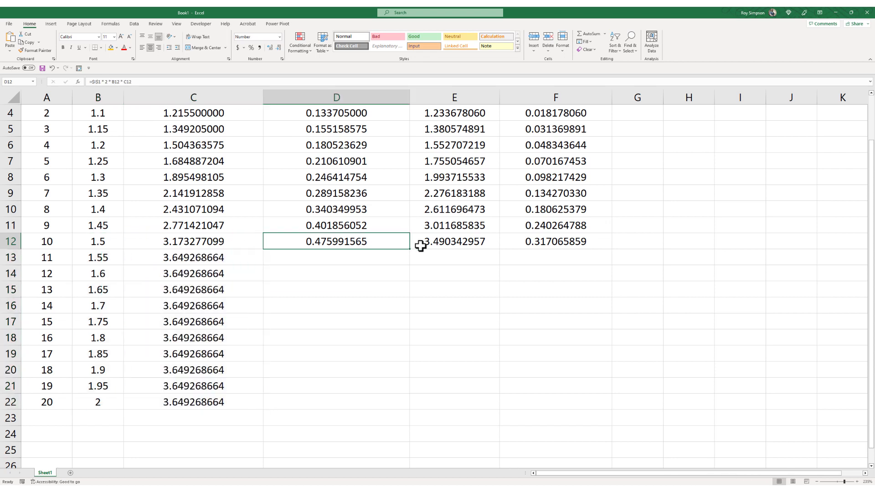
pyautogui.doubleClick(410, 249)
# Fill the exact-value formula from E12 and the error formula from F12 down to row 22.
pyautogui.click(455, 247)
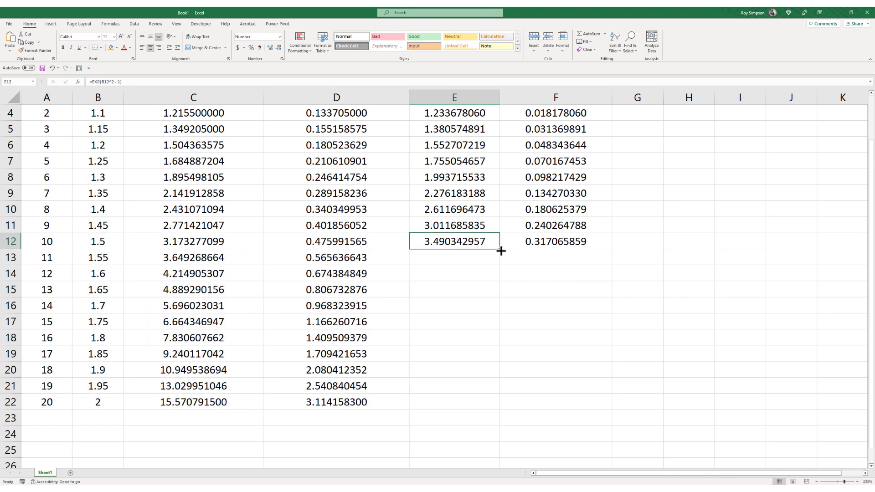
pyautogui.doubleClick(500, 251)
pyautogui.click(505, 242)
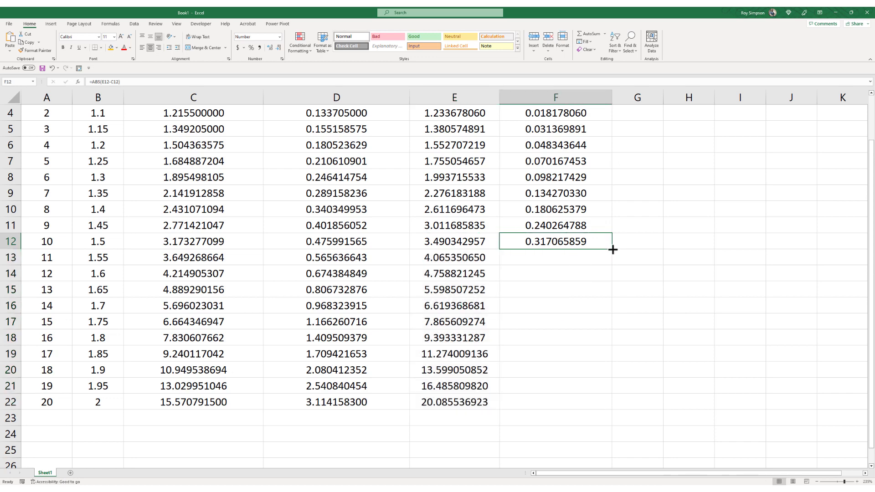
pyautogui.doubleClick(612, 250)
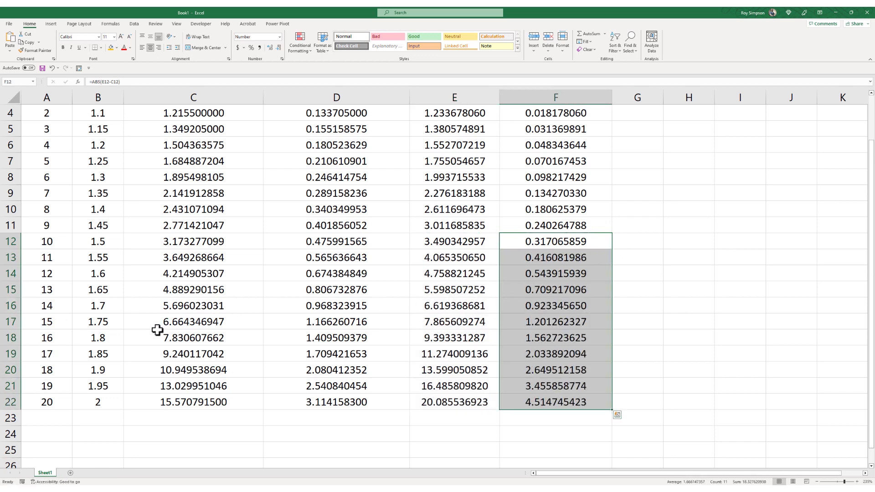
# Set the step size h in I1 to 0.025.
pyautogui.scroll(1, 106, 404)
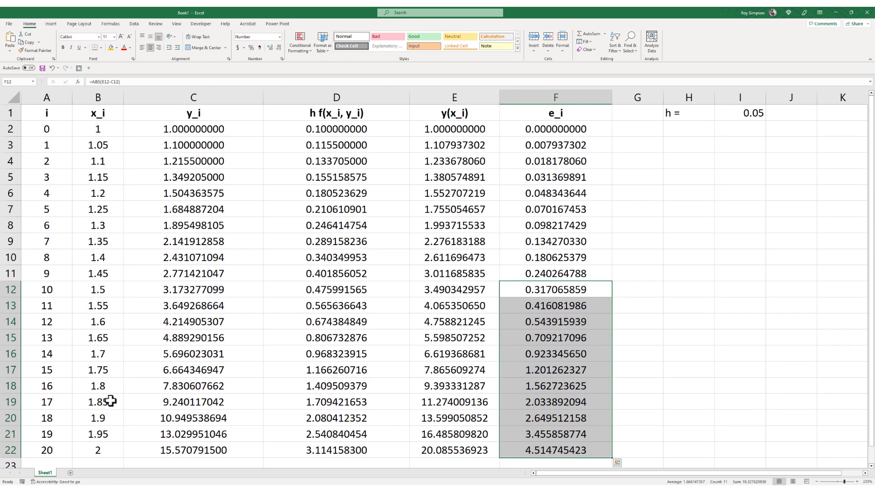
pyautogui.click(751, 117)
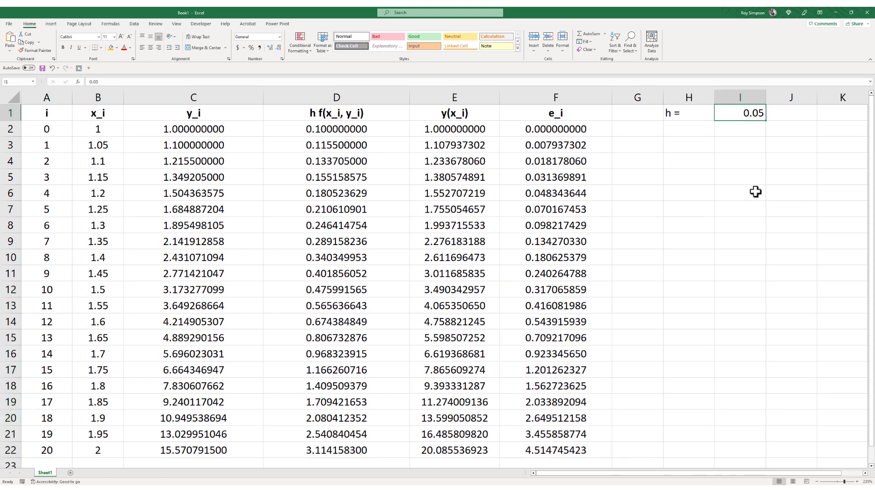
pyautogui.write('0.0')
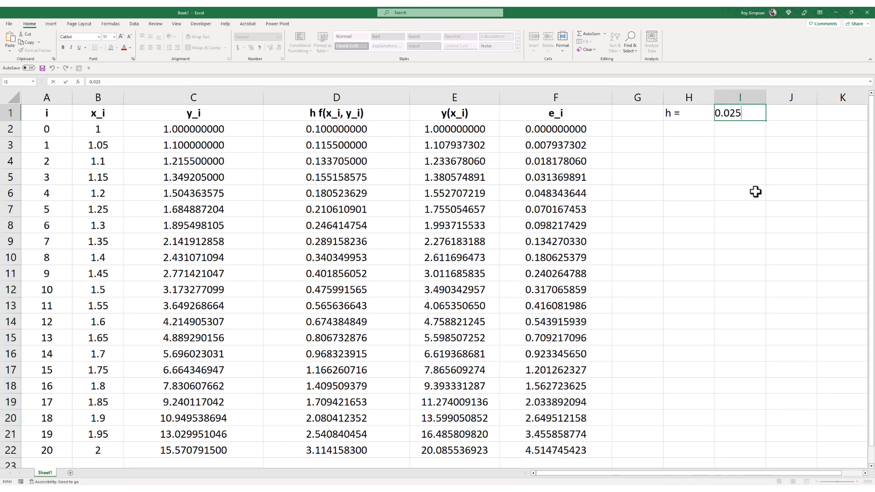
pyautogui.press('Return')
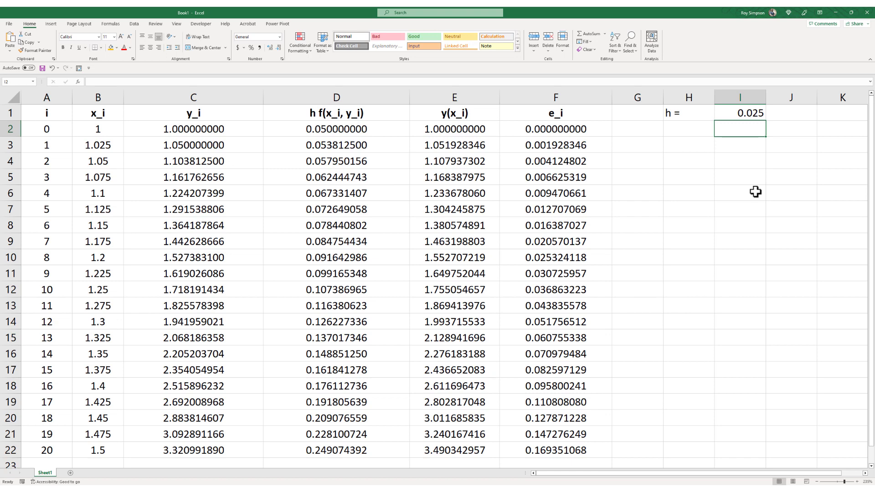
# Examine x_i, the Euler approximation, the exact value and the error in row 22 of the table.
pyautogui.scroll(-1, 195, 271)
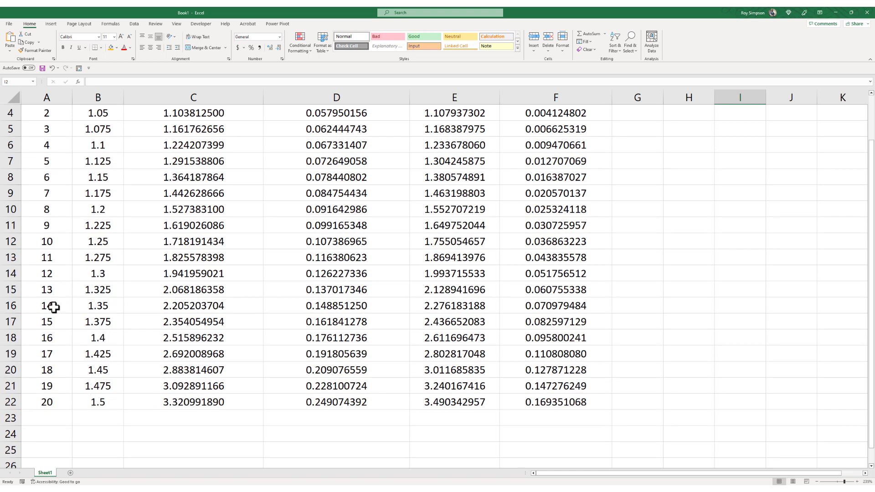
pyautogui.click(91, 404)
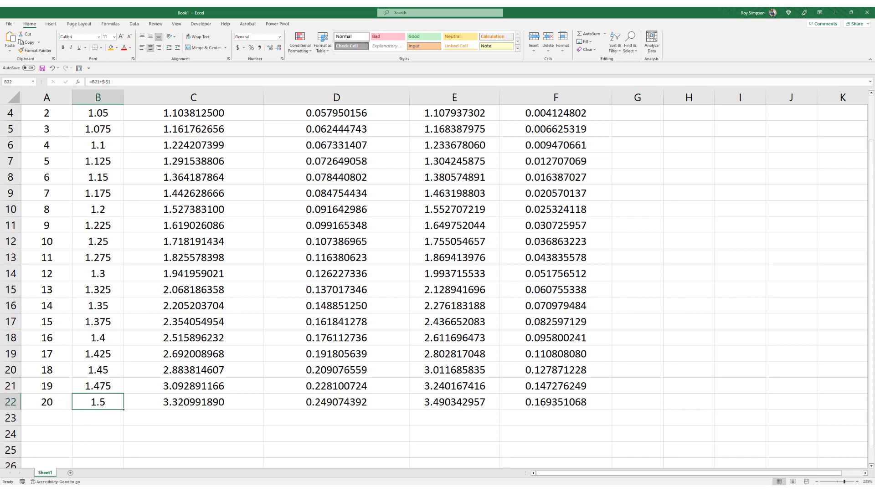
pyautogui.press('Right')
pyautogui.press('Right')
pyautogui.press('Right')
pyautogui.press('Right')
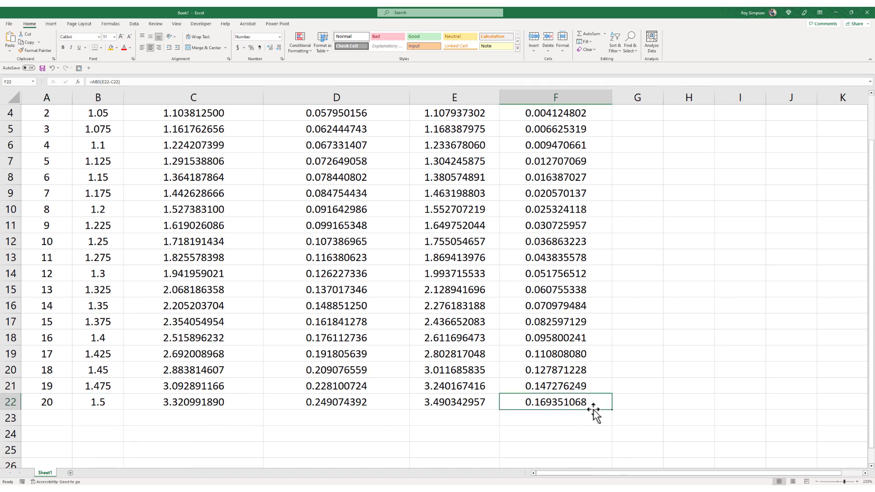
pyautogui.scroll(1, 563, 405)
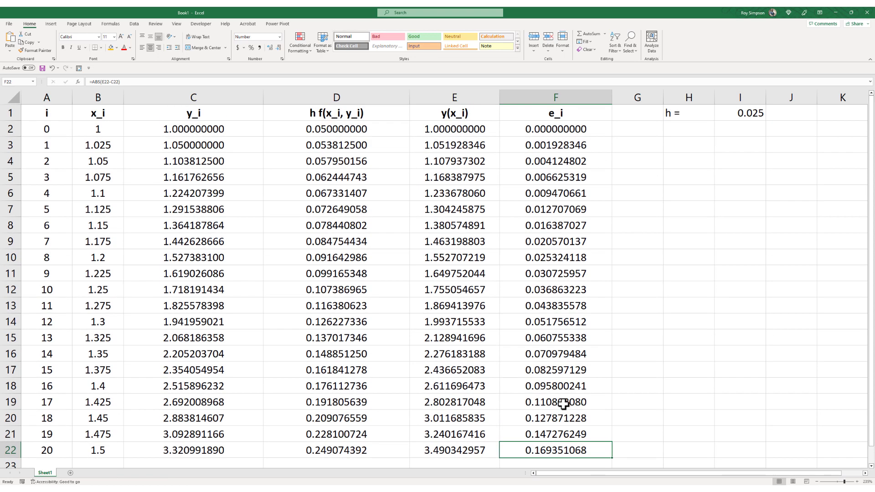